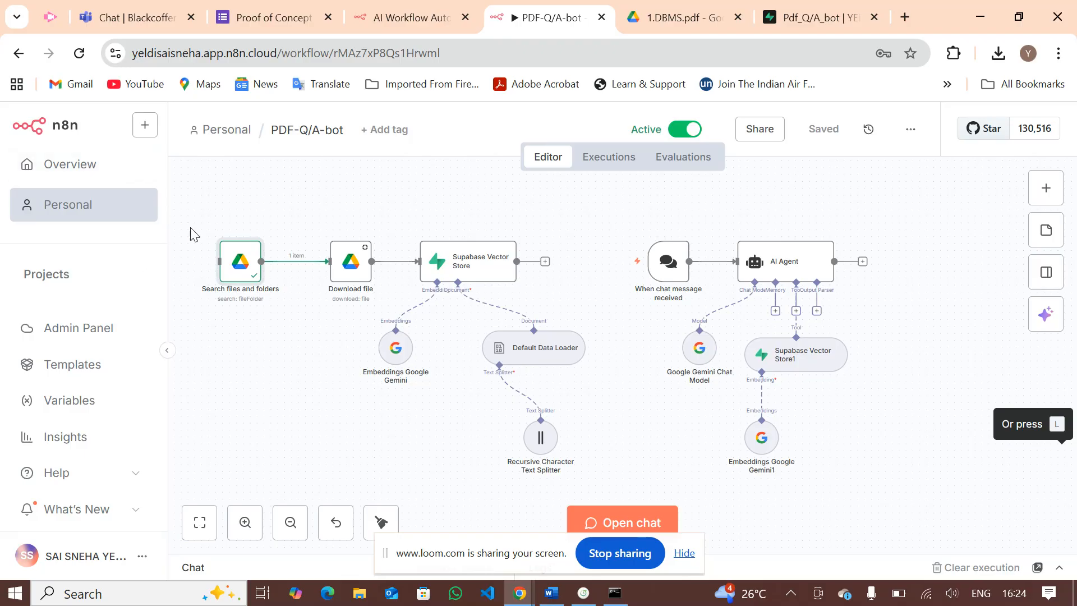
Step: Execute the Search files and folders node with the search query 1.DBMS, and return to the workflow canvas
double_click(226, 276)
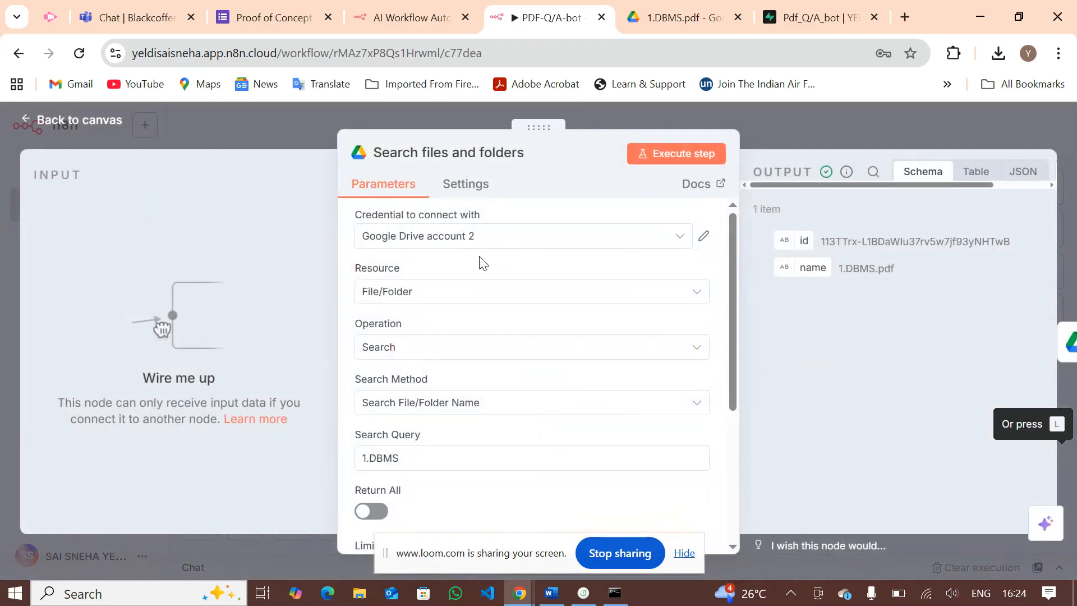
scroll(457, 351, down, 3)
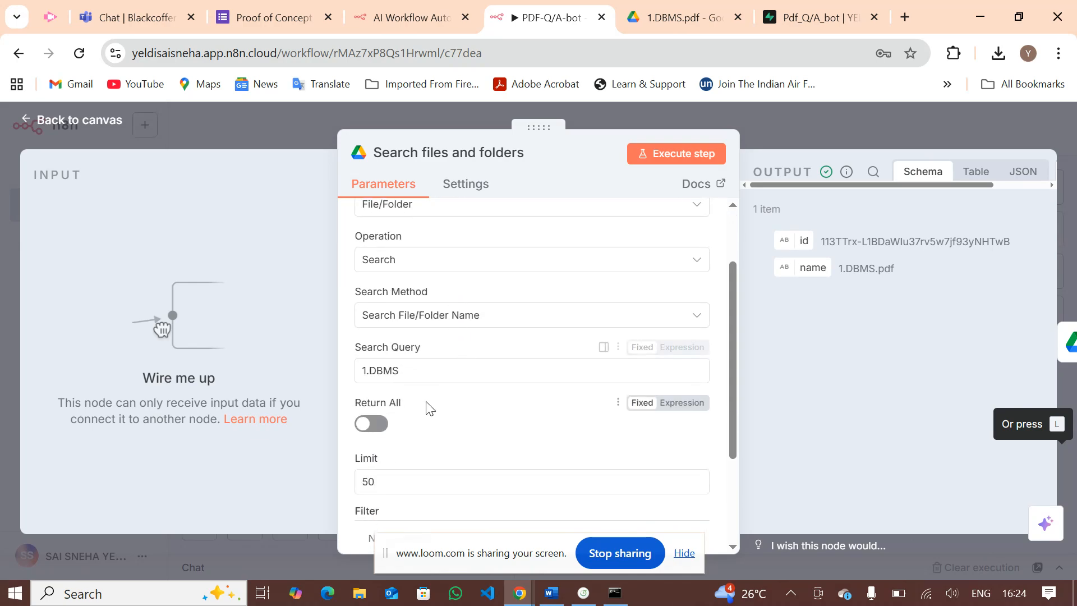
click(412, 371)
key(ctrl+a)
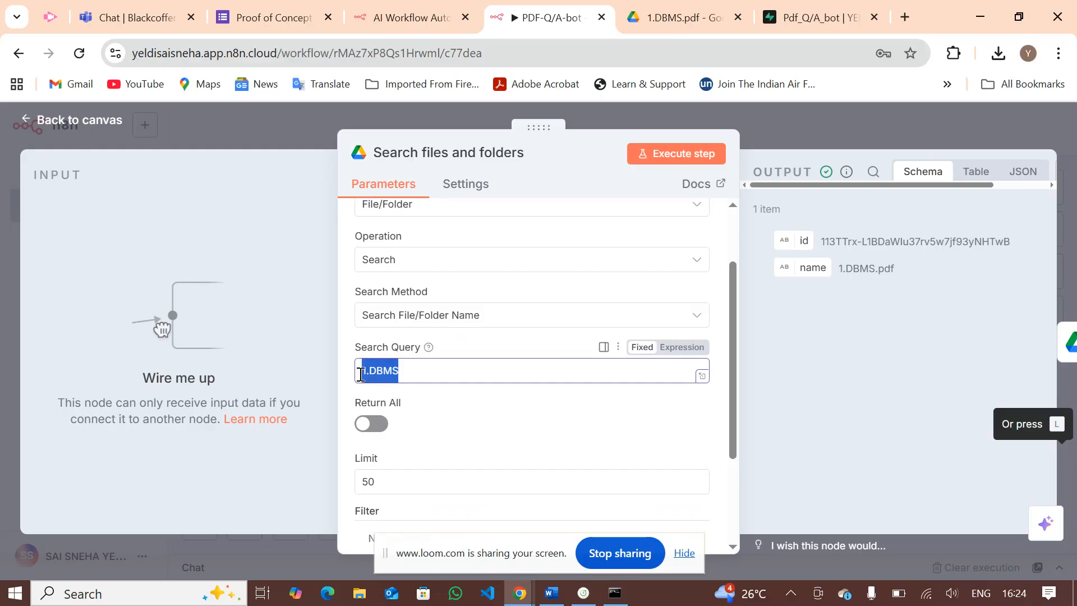
click(667, 159)
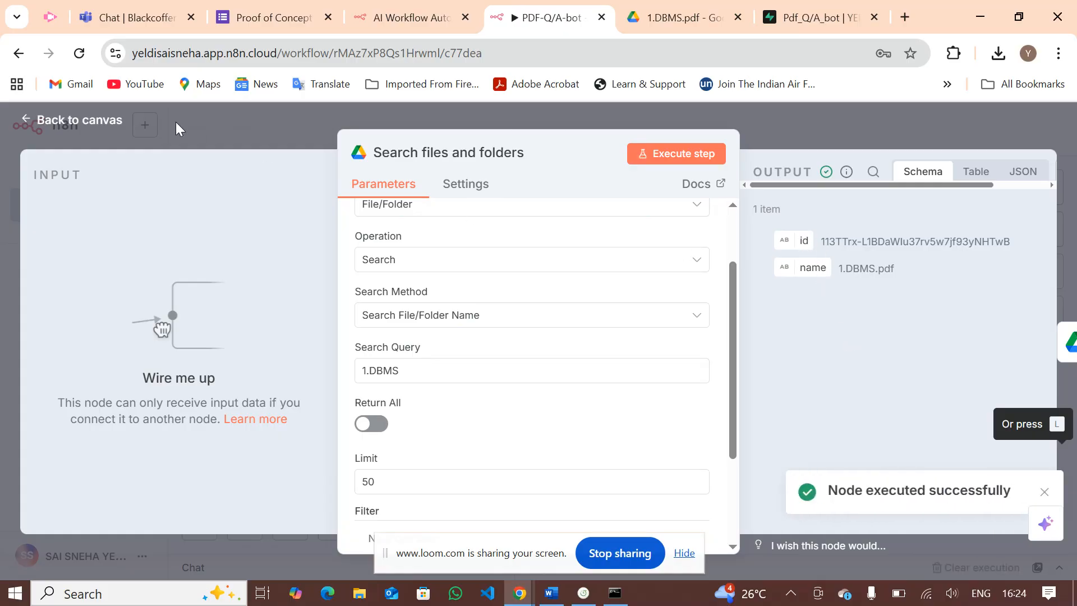
click(79, 125)
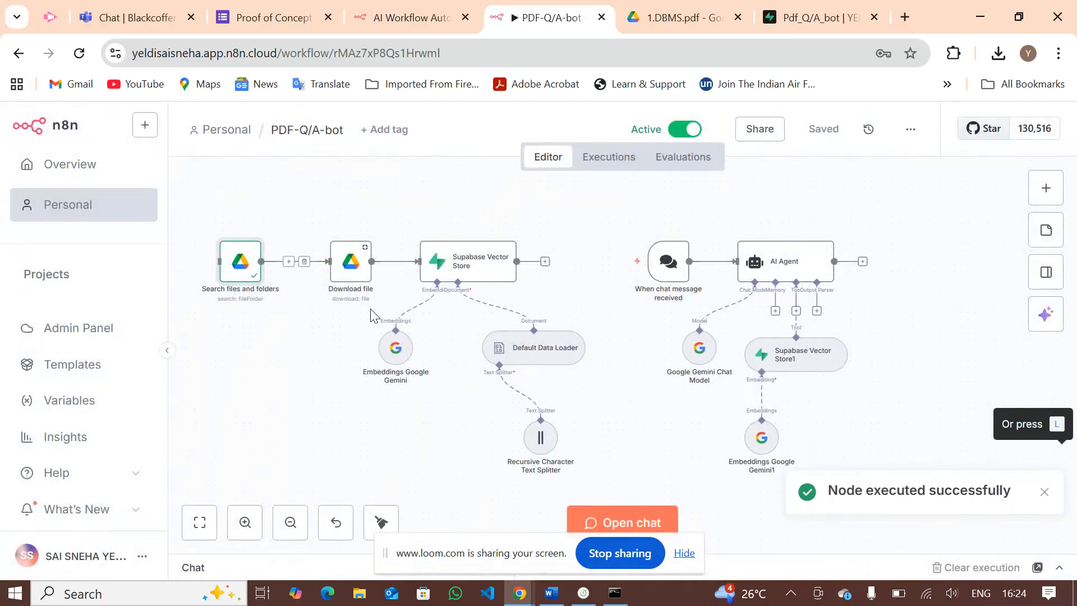
Step: Execute the Download file node to fetch the found PDF by its ID, view its output, and return to the canvas
double_click(353, 261)
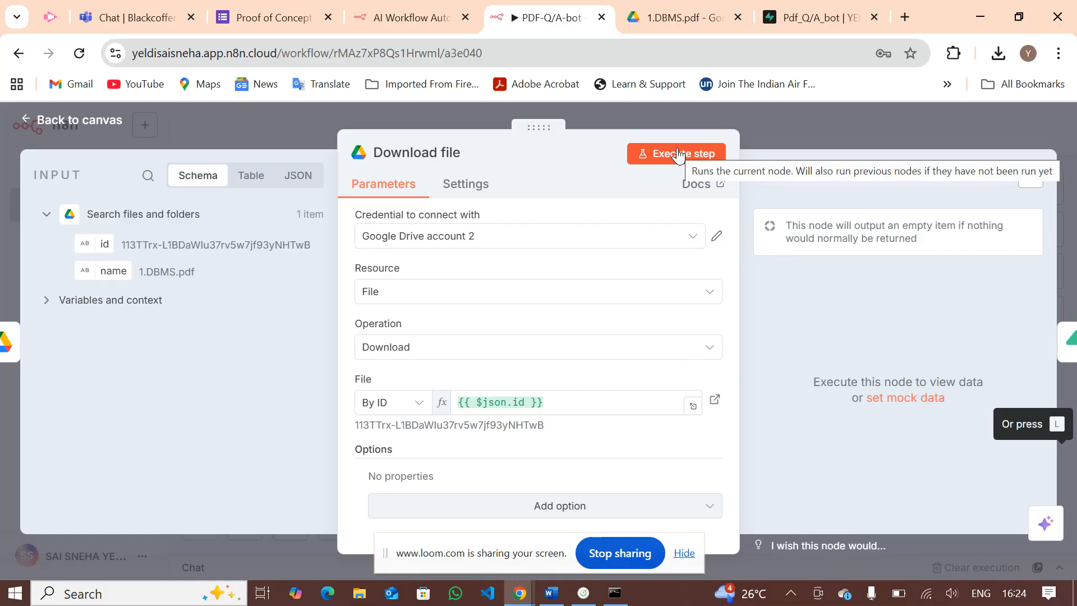
click(652, 153)
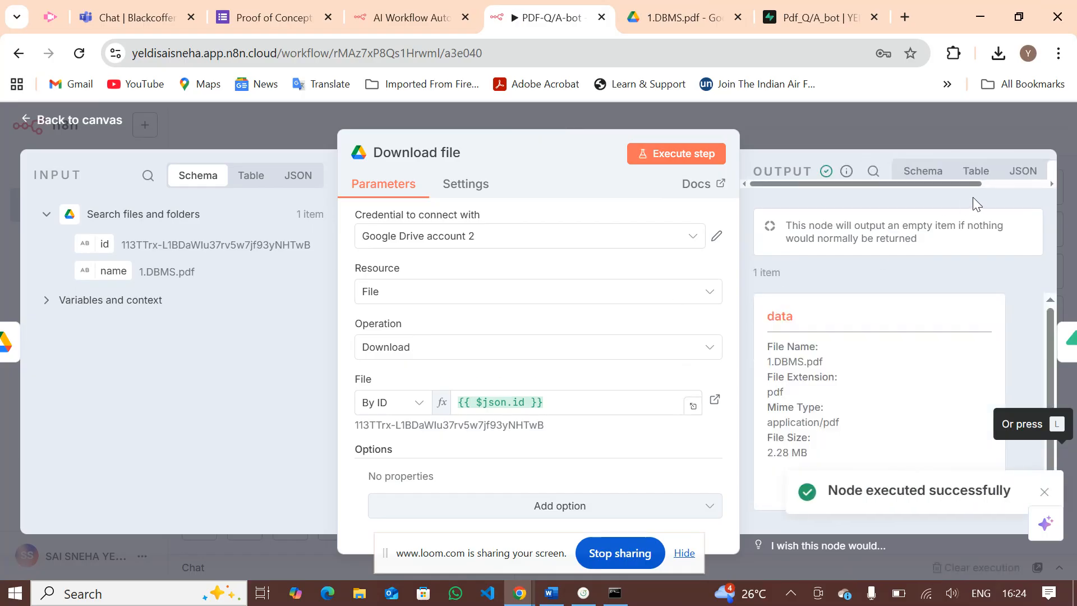
scroll(984, 172, right, 2)
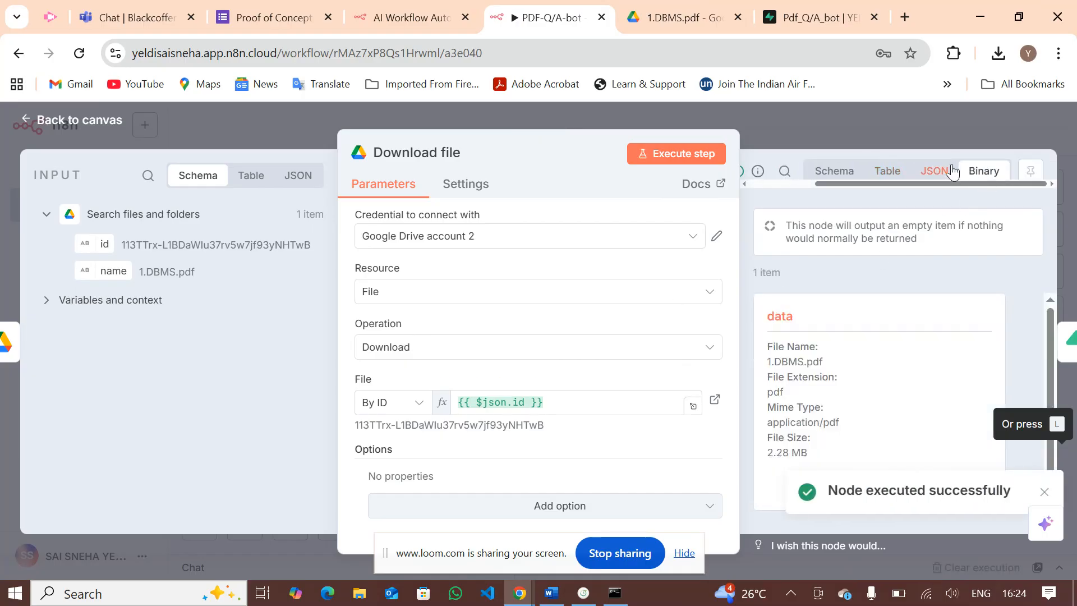
click(77, 122)
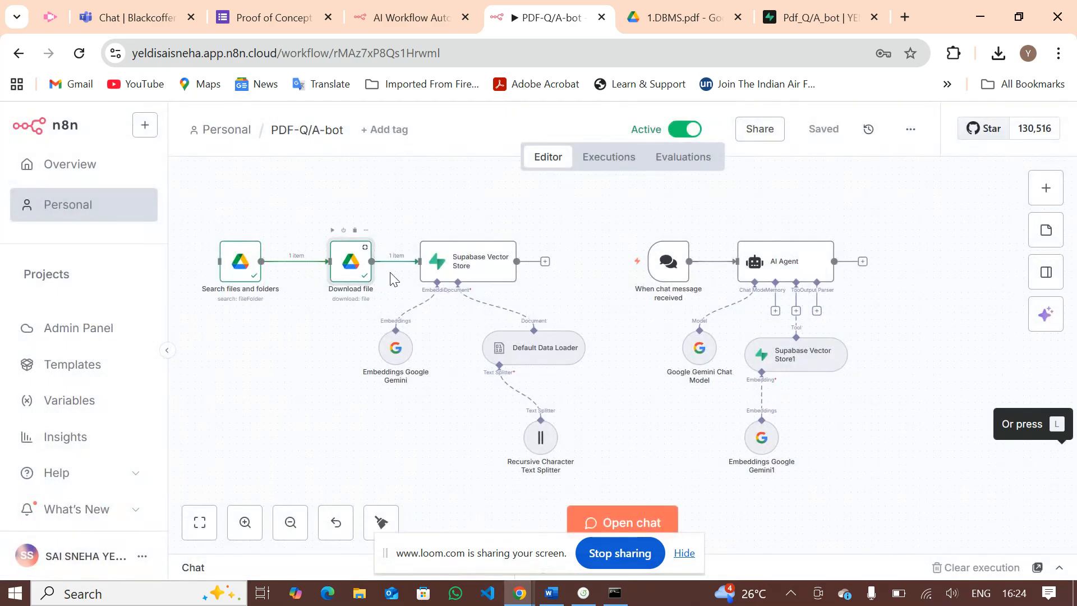
Step: Open the Supabase Vector Store node, then switch to Supabase and examine the documents table definition and the match_documents function name
double_click(441, 264)
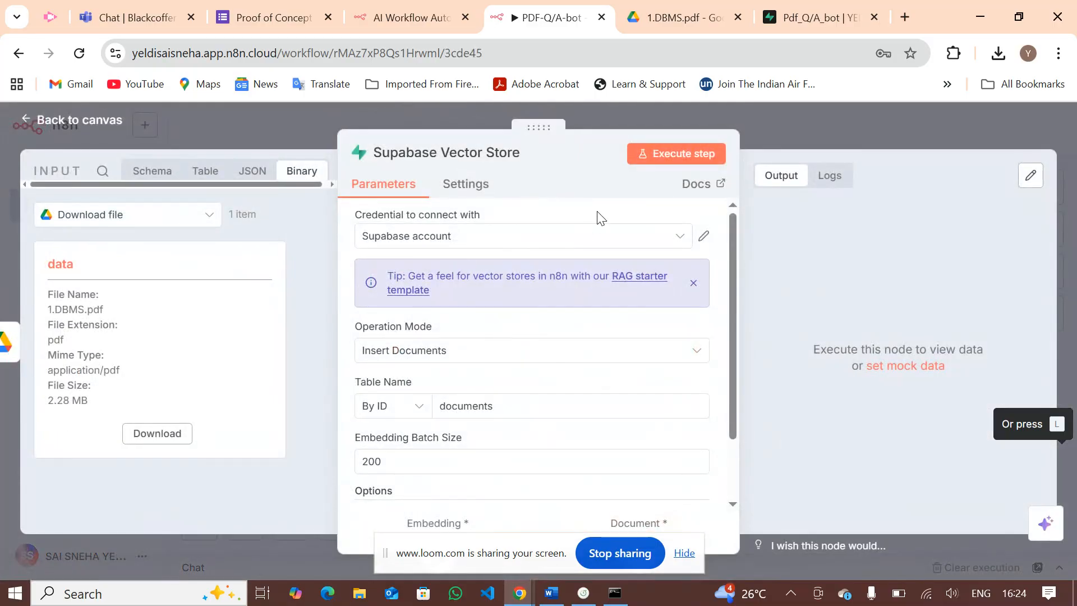
click(810, 11)
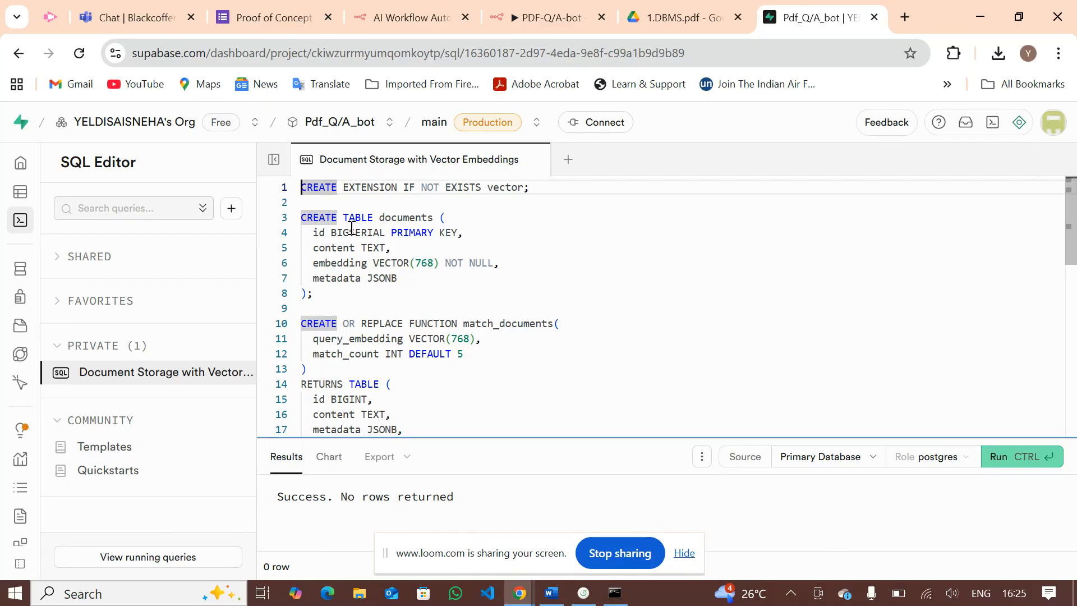
double_click(324, 234)
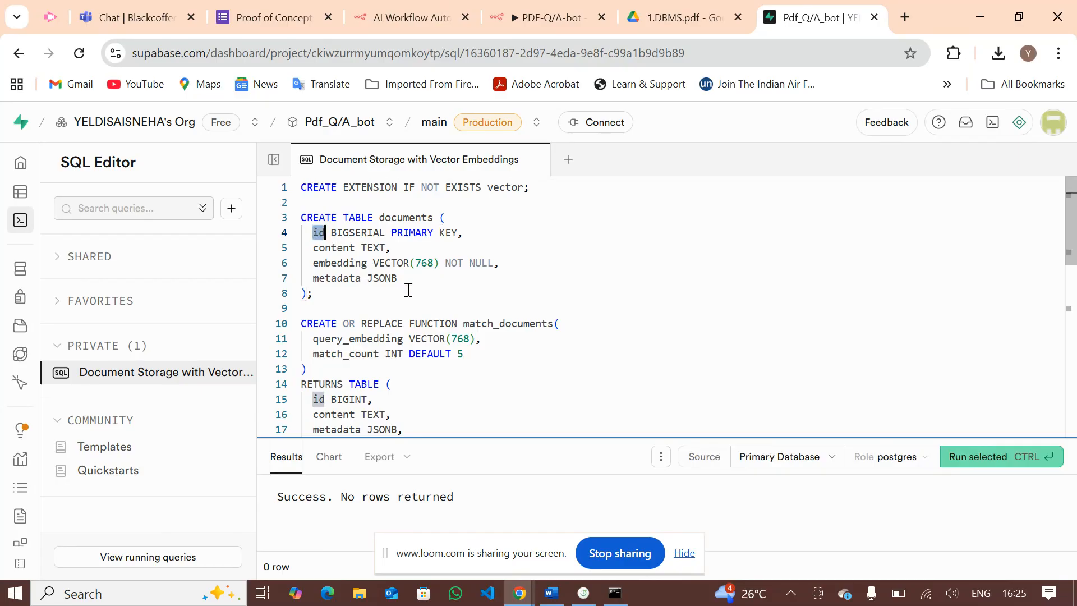
scroll(408, 290, down, 1)
drag(464, 271, 583, 262)
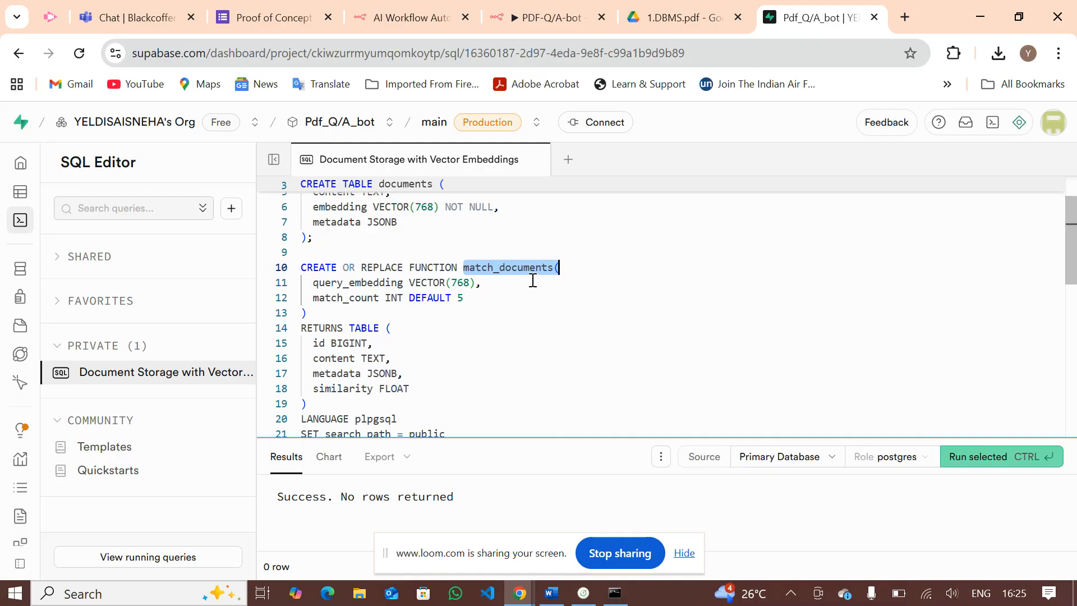
Step: Examine the match_documents function body, especially how it computes similarity from the stored embedding and query_embedding
scroll(500, 291, down, 2)
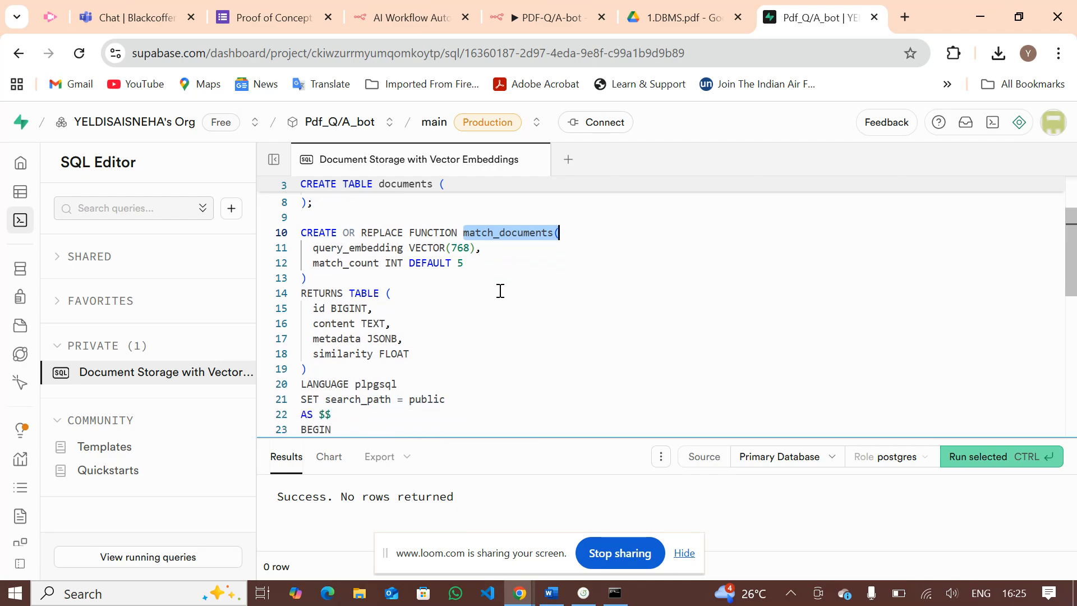
scroll(480, 376, down, 1)
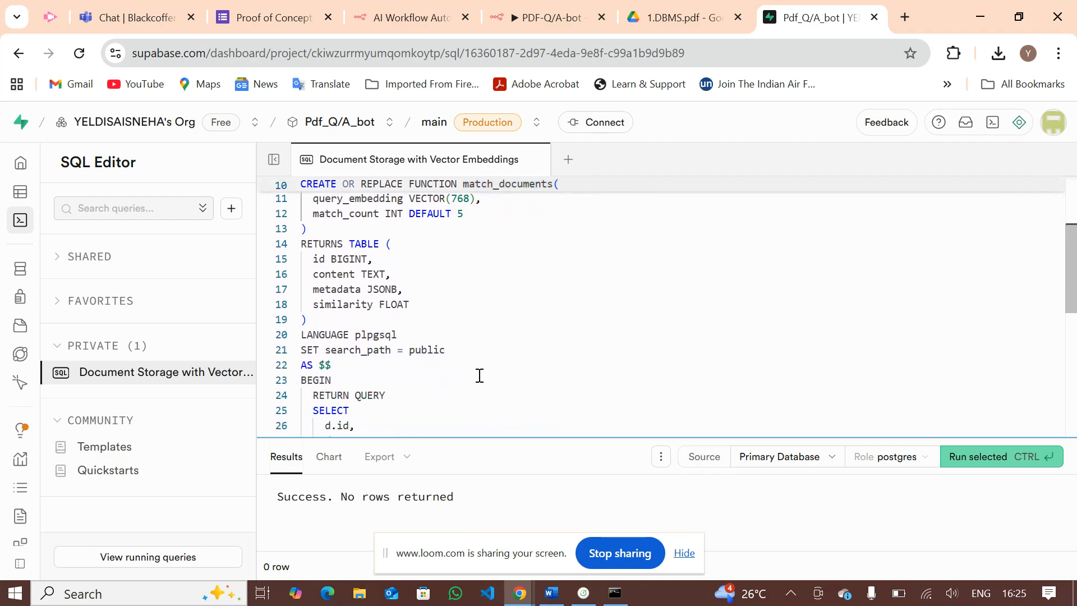
scroll(479, 375, down, 1)
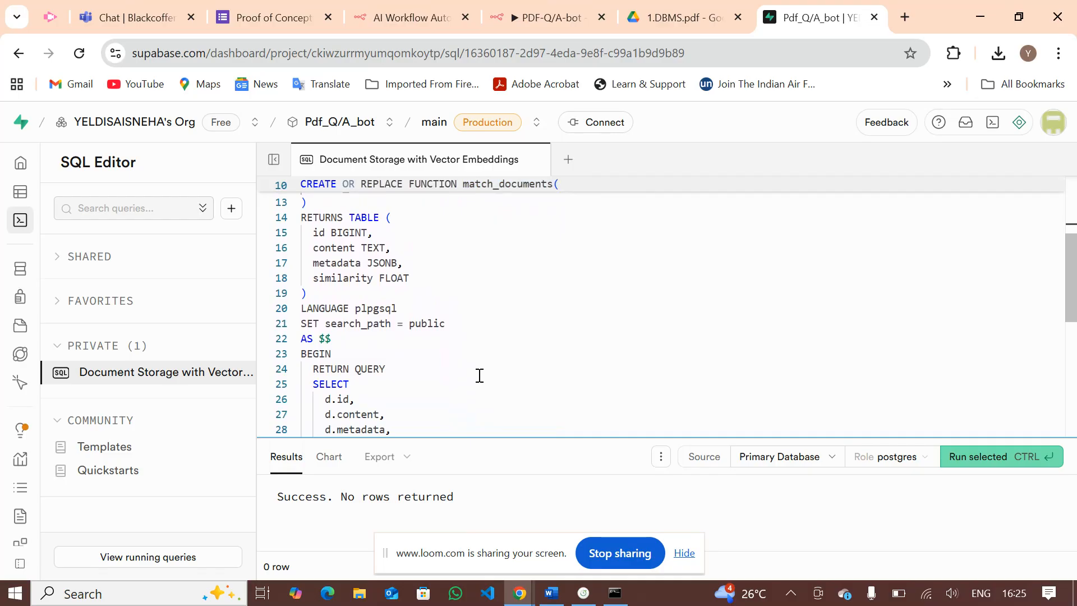
scroll(480, 376, down, 1)
scroll(480, 375, down, 3)
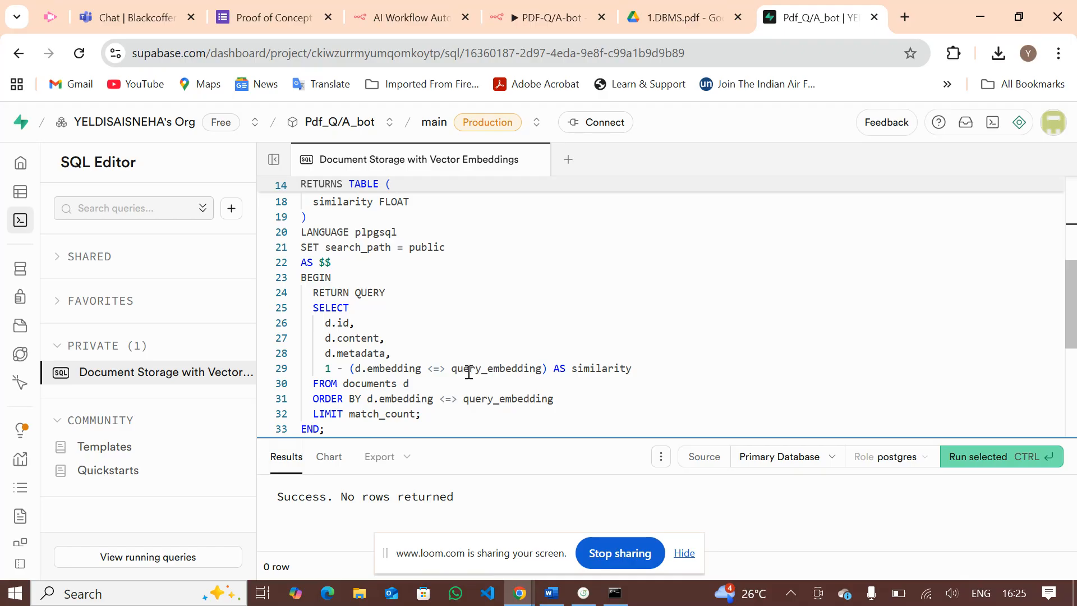
drag(449, 370, 537, 368)
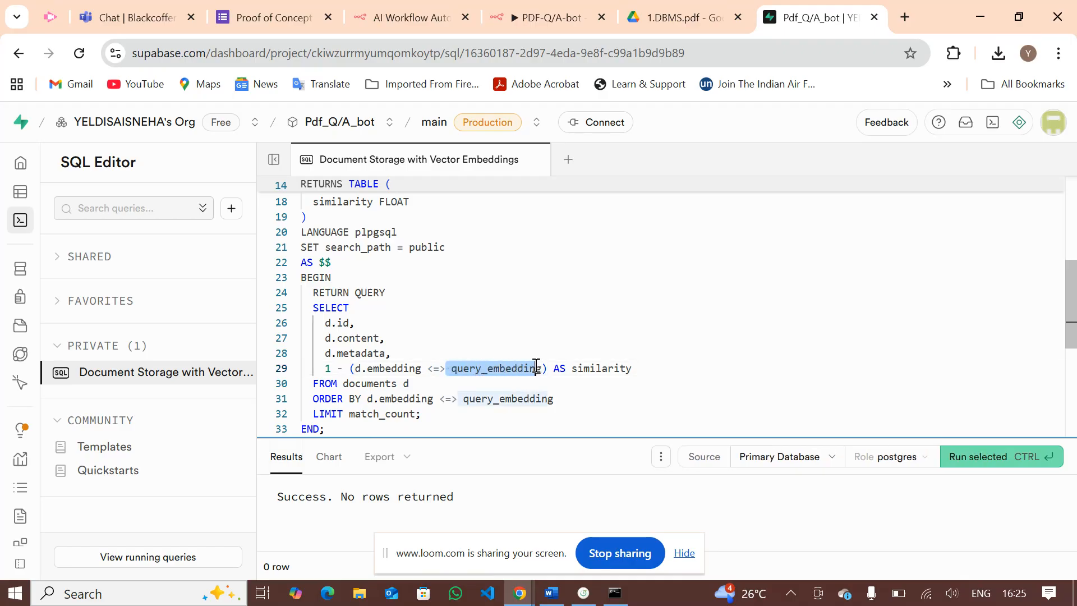
click(406, 370)
double_click(406, 370)
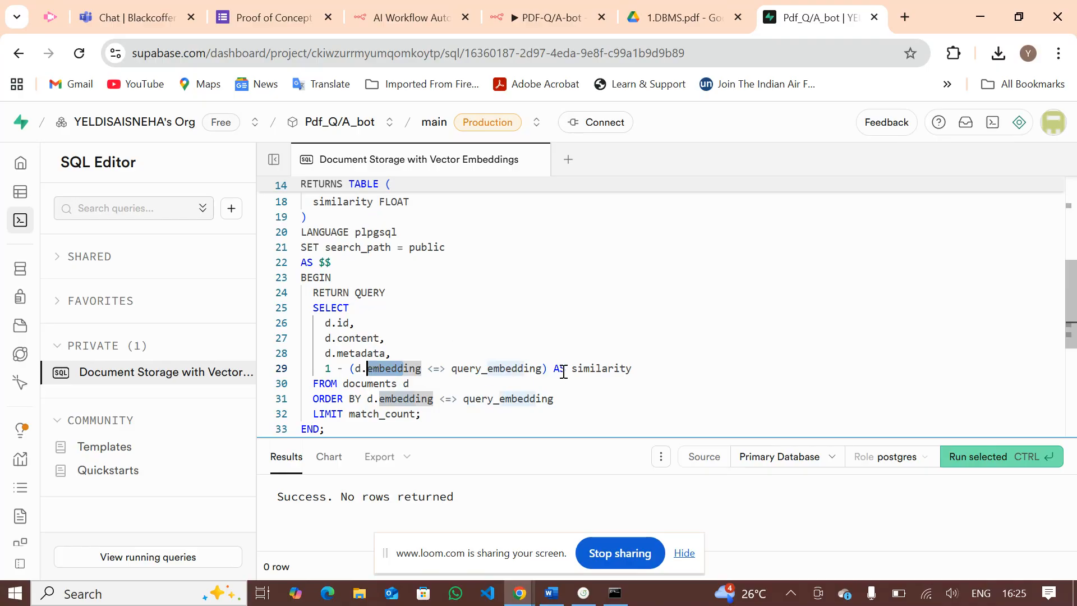
double_click(628, 369)
click(592, 372)
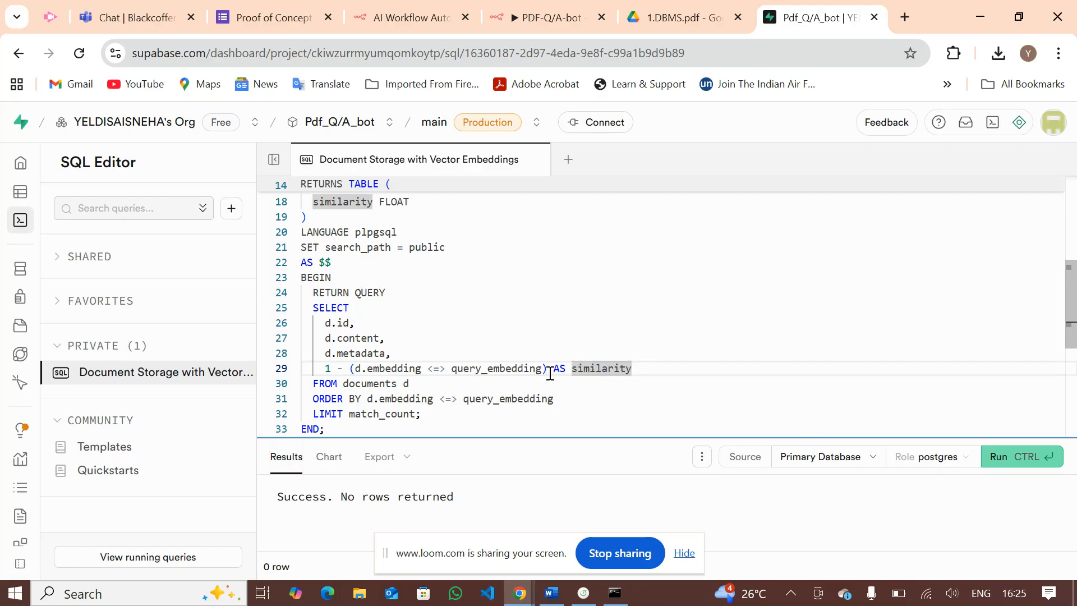
Step: Try to run only the d.embedding <=> query_embedding part of the similarity line, and clear the selection
drag(554, 369, 355, 374)
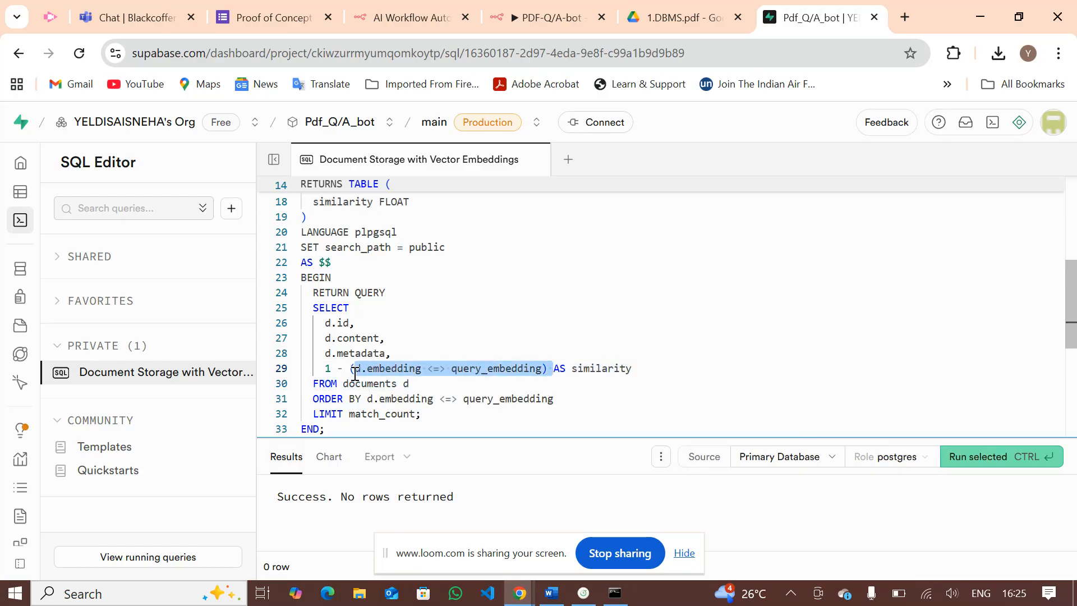
click(970, 468)
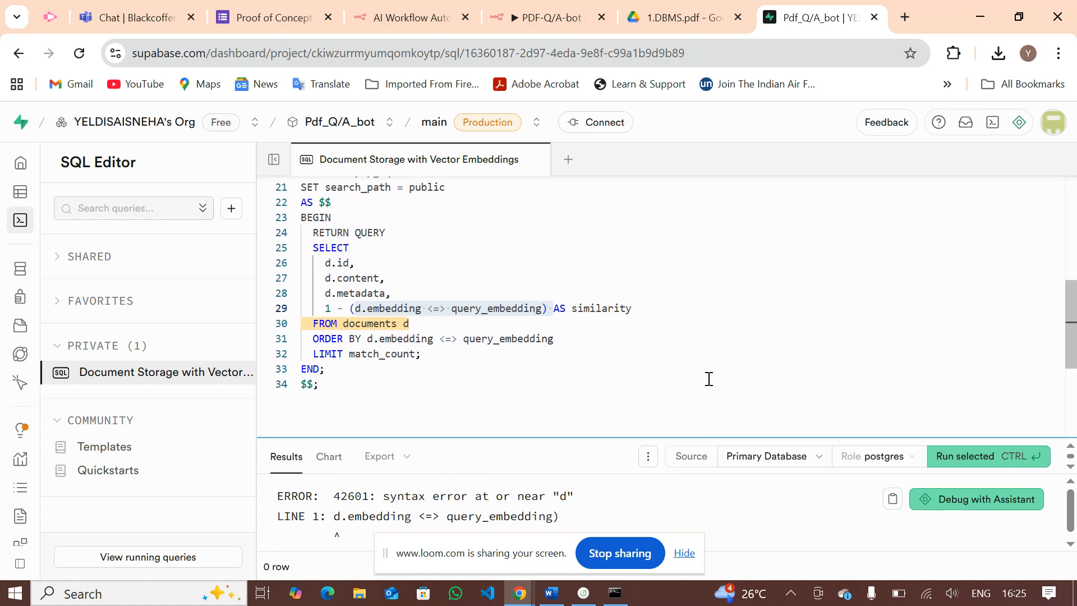
click(629, 337)
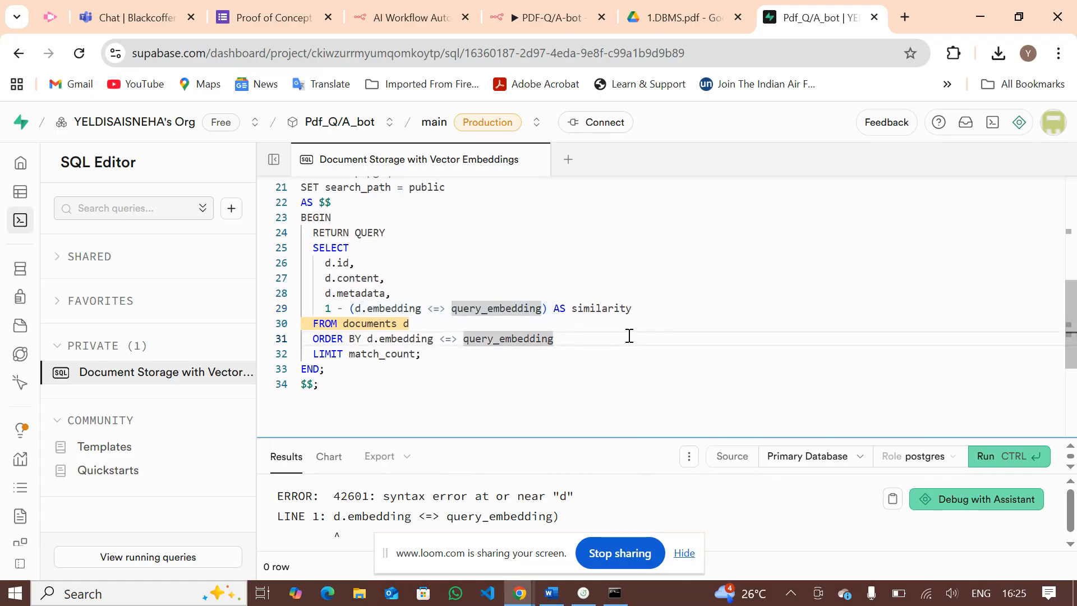
click(594, 320)
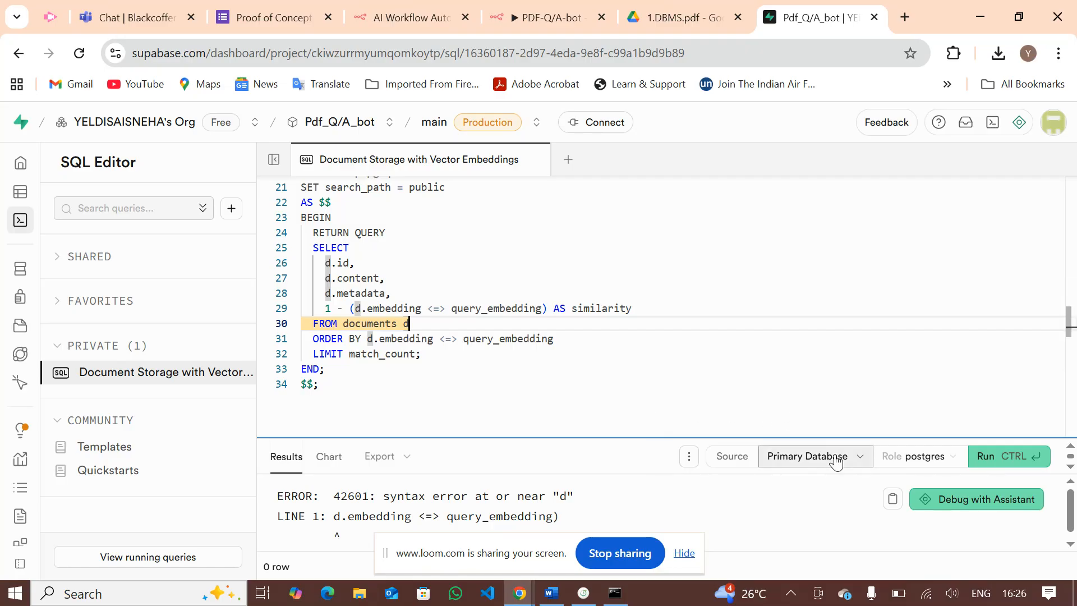
Step: Run the whole Document Storage with Vector Embeddings script on the primary database
scroll(888, 359, up, 2)
scroll(888, 358, up, 3)
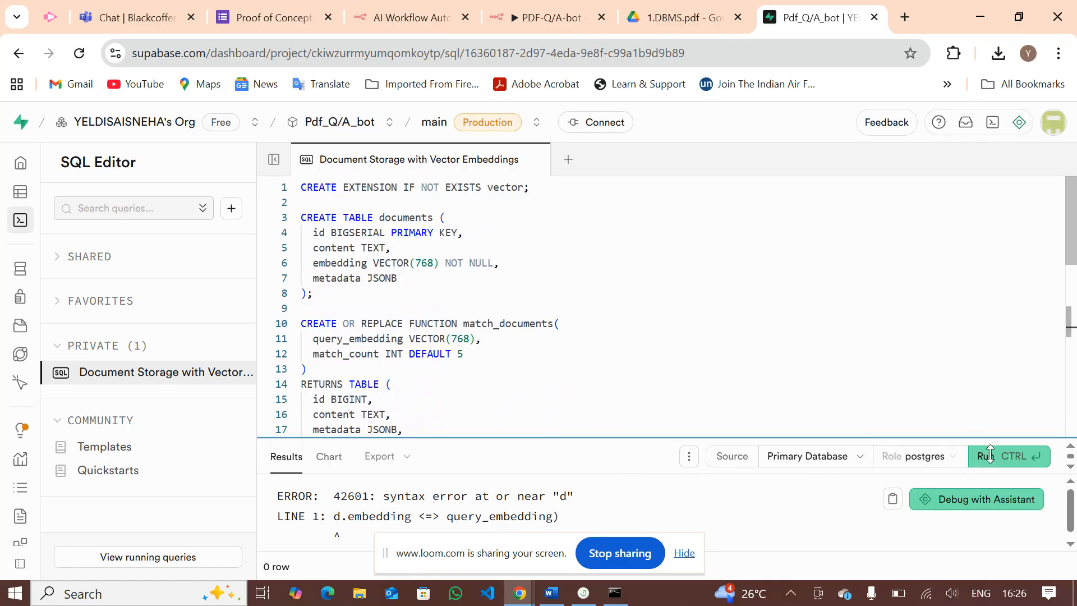
click(1015, 459)
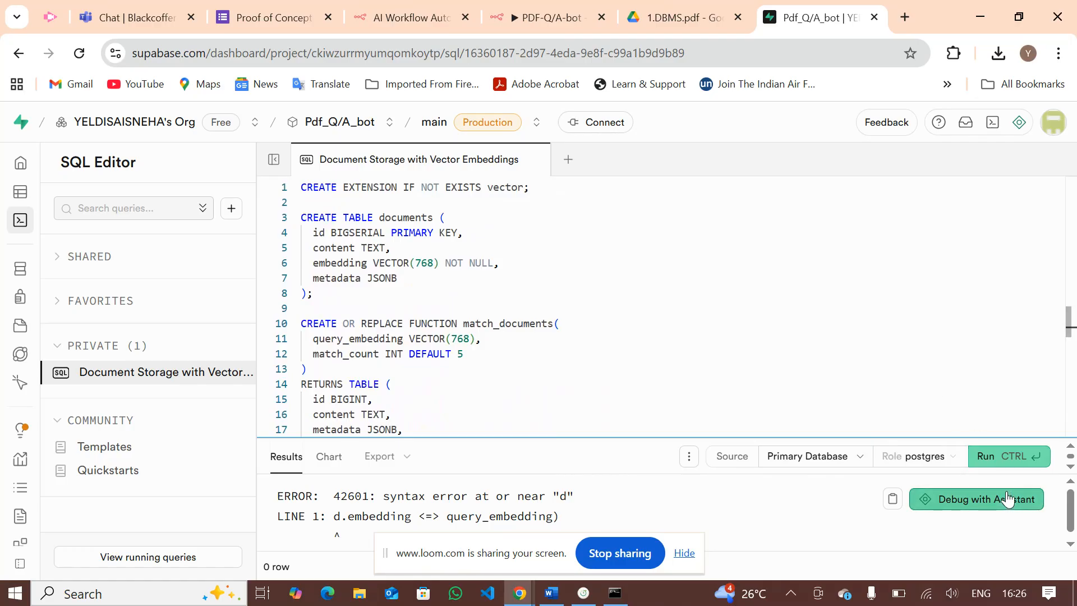
click(1020, 456)
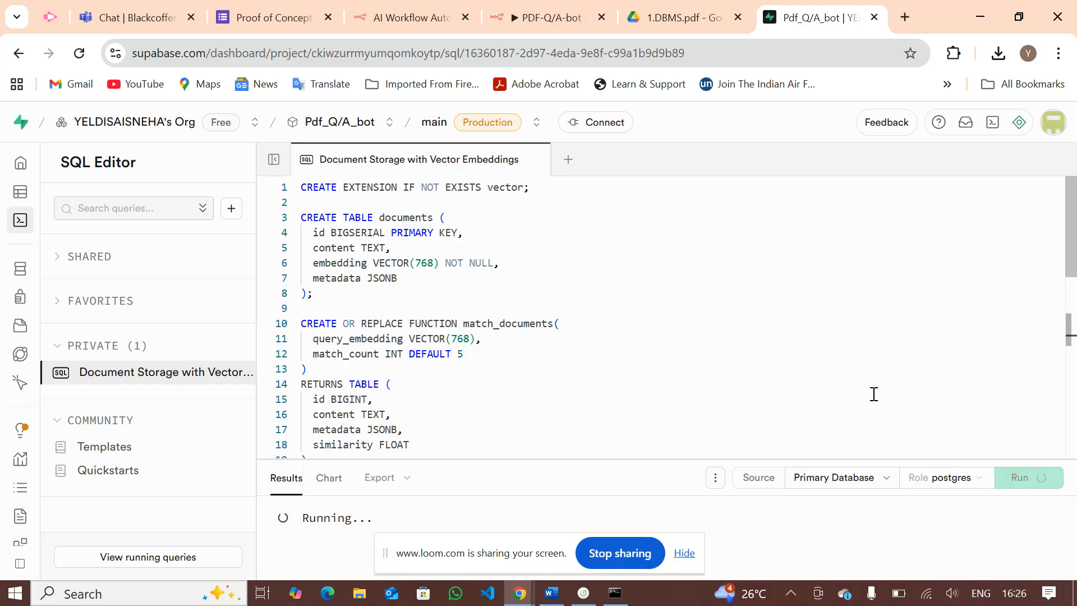
scroll(873, 392, down, 1)
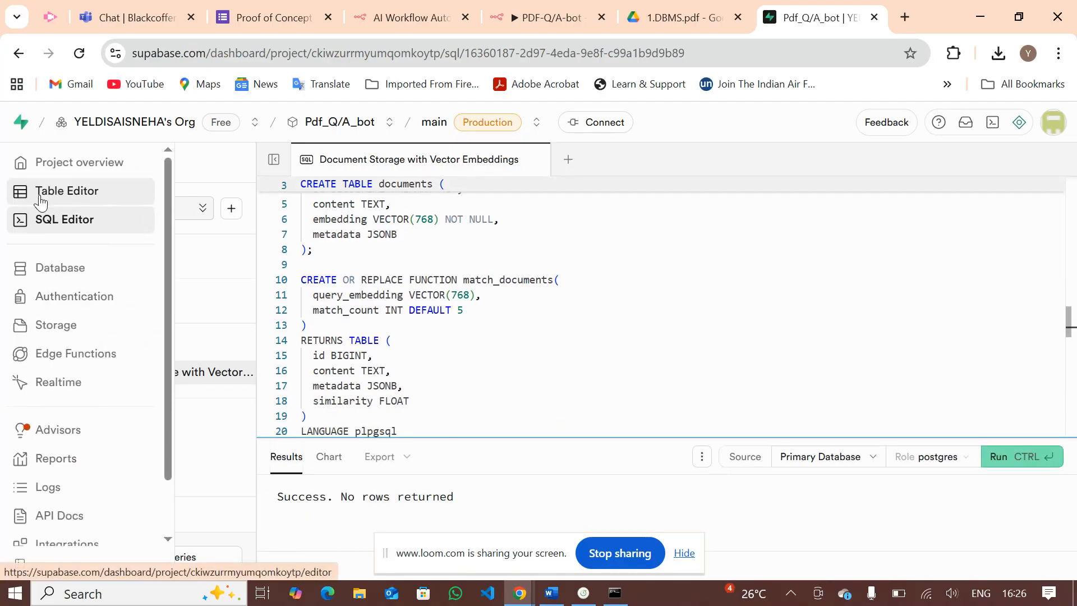
Step: Open the documents table in the Table Editor and enable Row Level Security for it
click(40, 197)
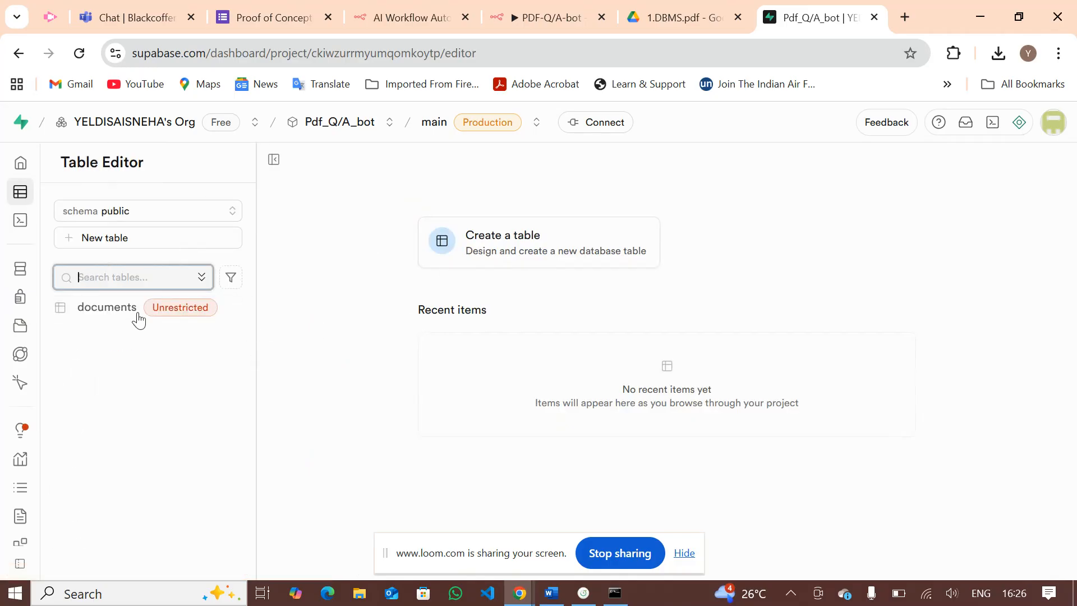
click(160, 312)
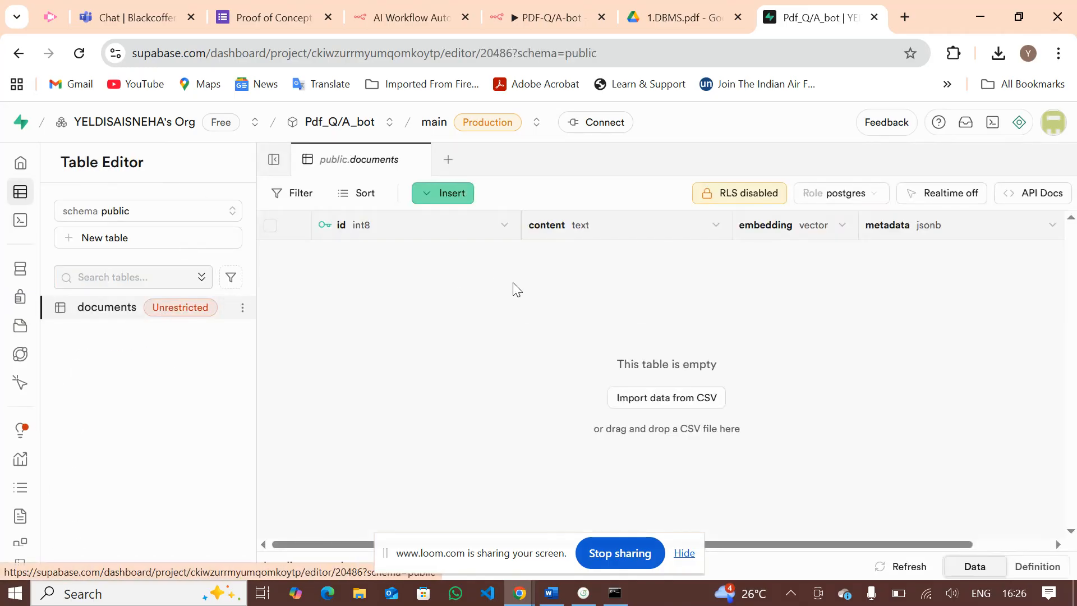
click(725, 200)
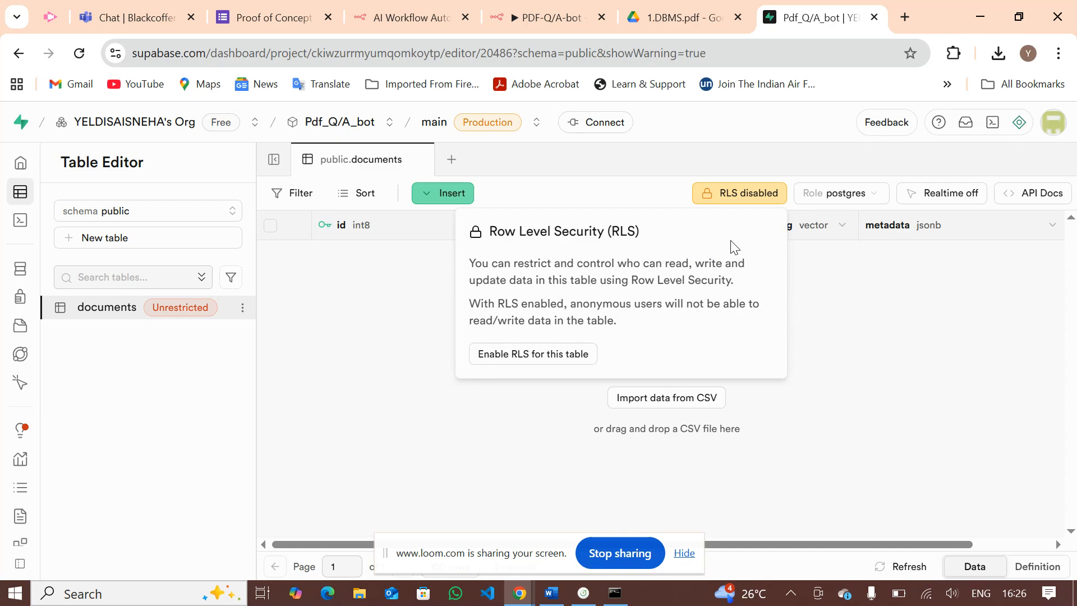
click(558, 354)
click(581, 379)
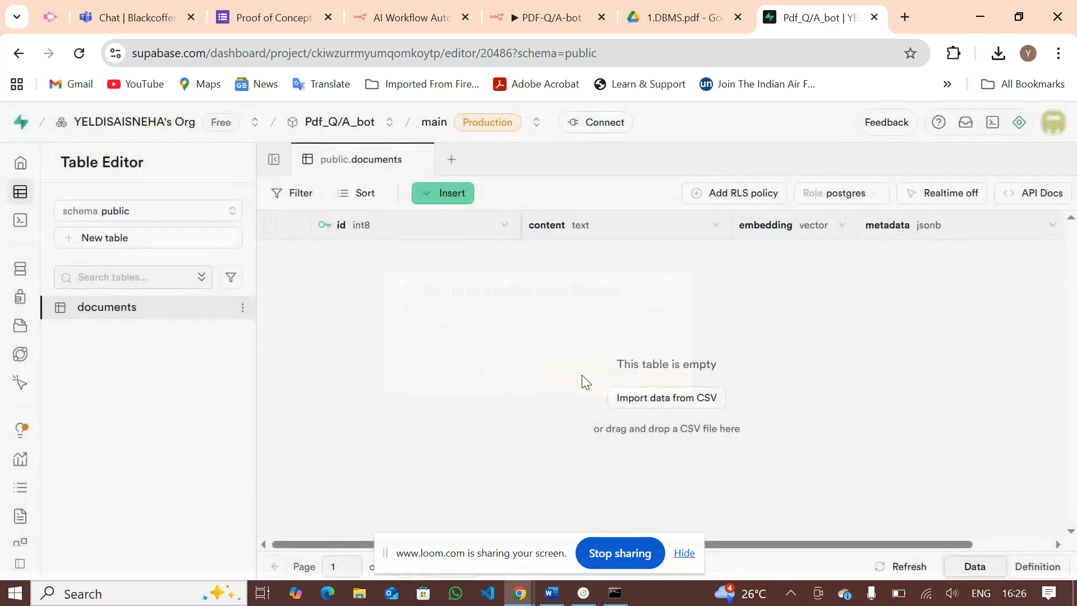
Step: Switch to n8n and execute the Supabase Vector Store node to insert the PDF into the documents table, and return to Supabase
click(563, 14)
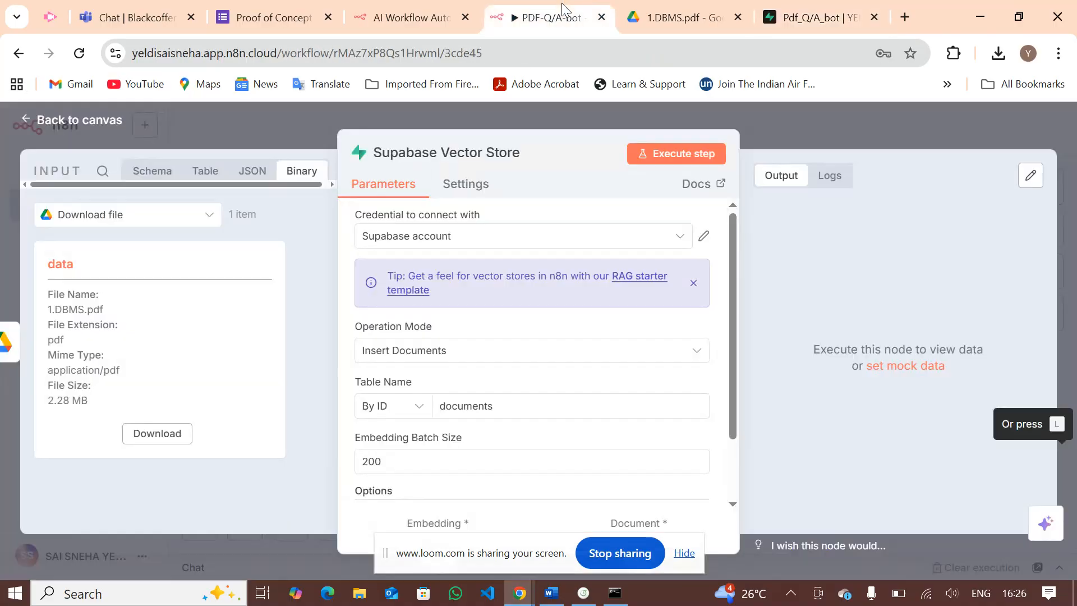
click(644, 160)
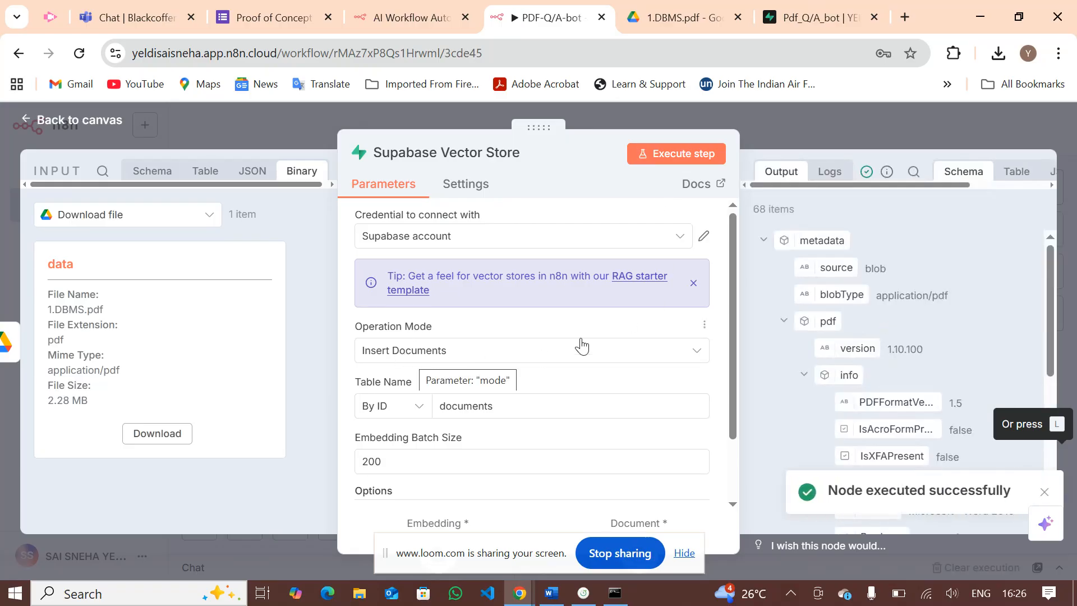
click(824, 16)
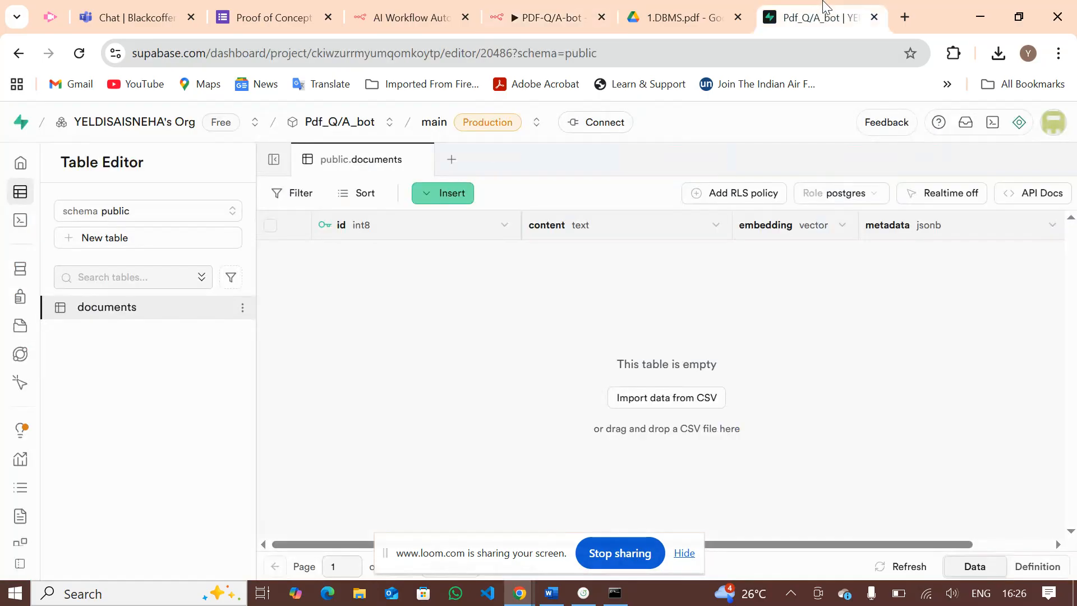
Step: Refresh the documents table in Supabase, then switch to n8n and return from the Supabase Vector Store node to the workflow canvas
click(909, 567)
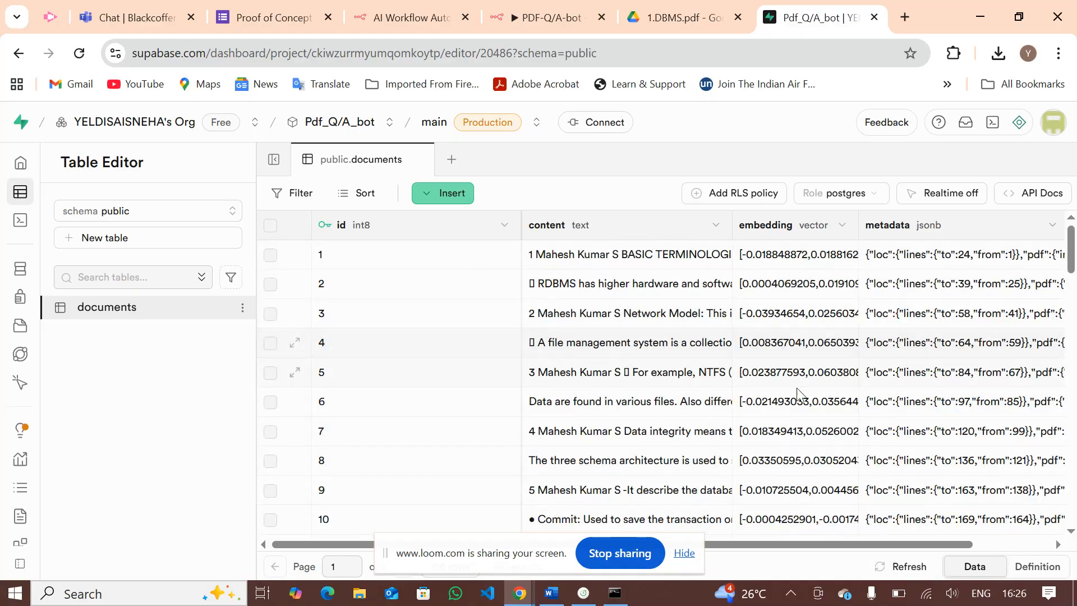
click(526, 1)
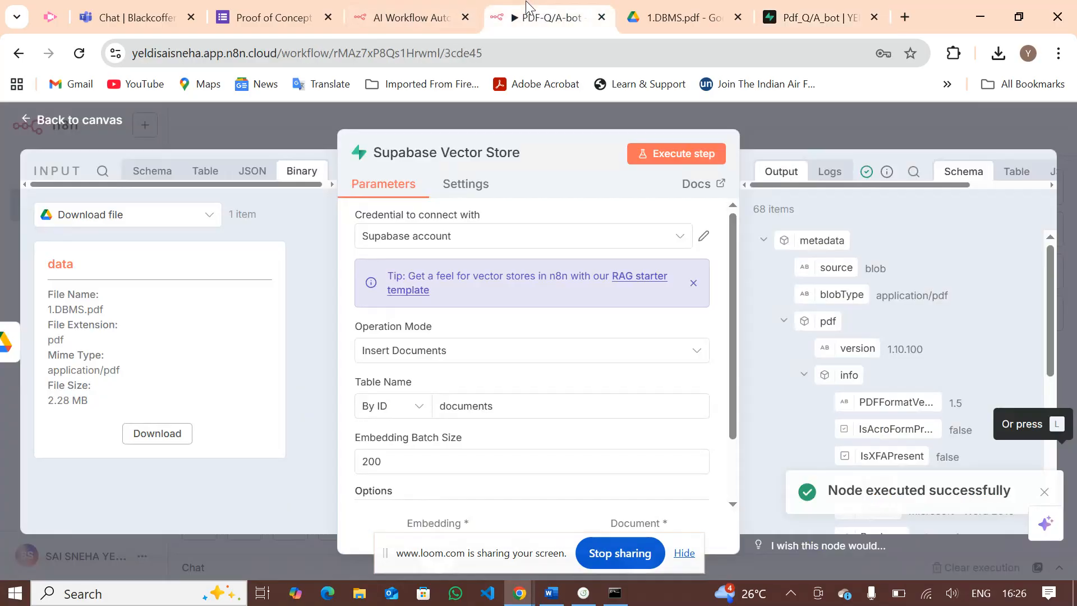
click(95, 124)
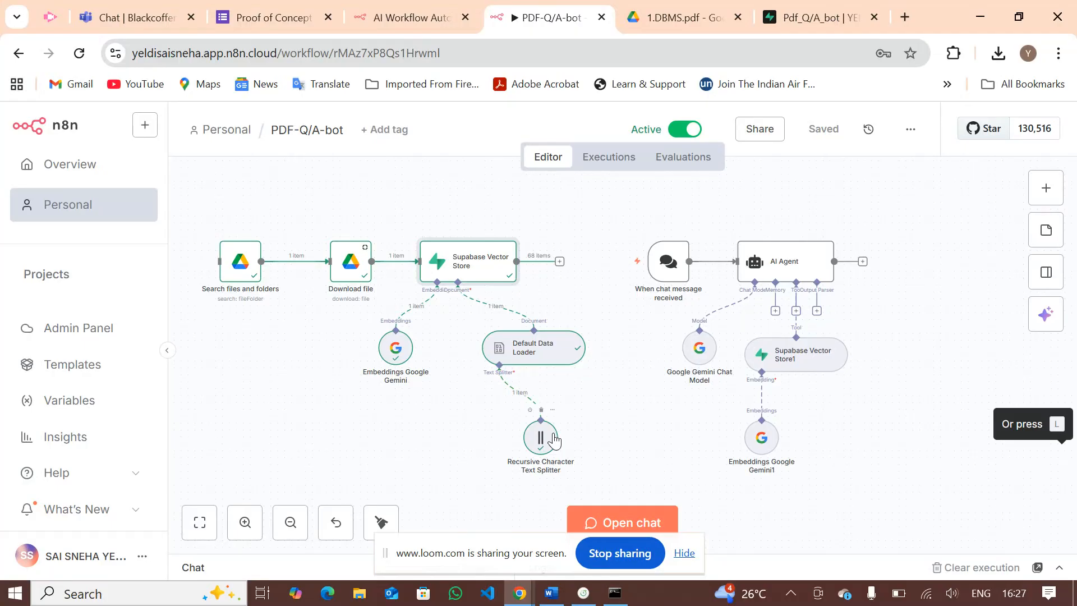
scroll(554, 441, down, 1)
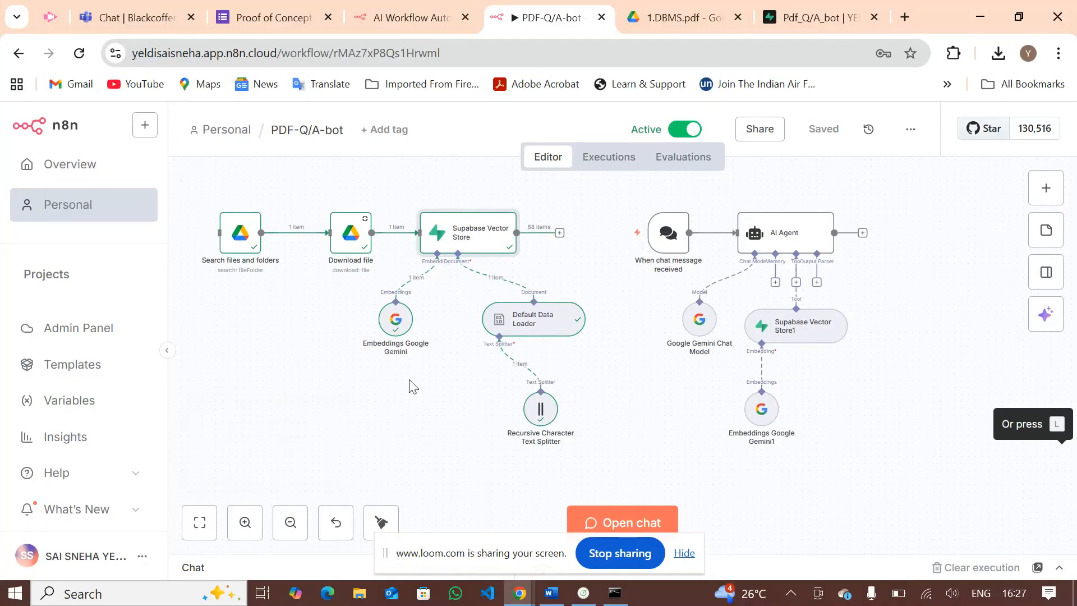
scroll(413, 387, up, 2)
scroll(507, 455, down, 1)
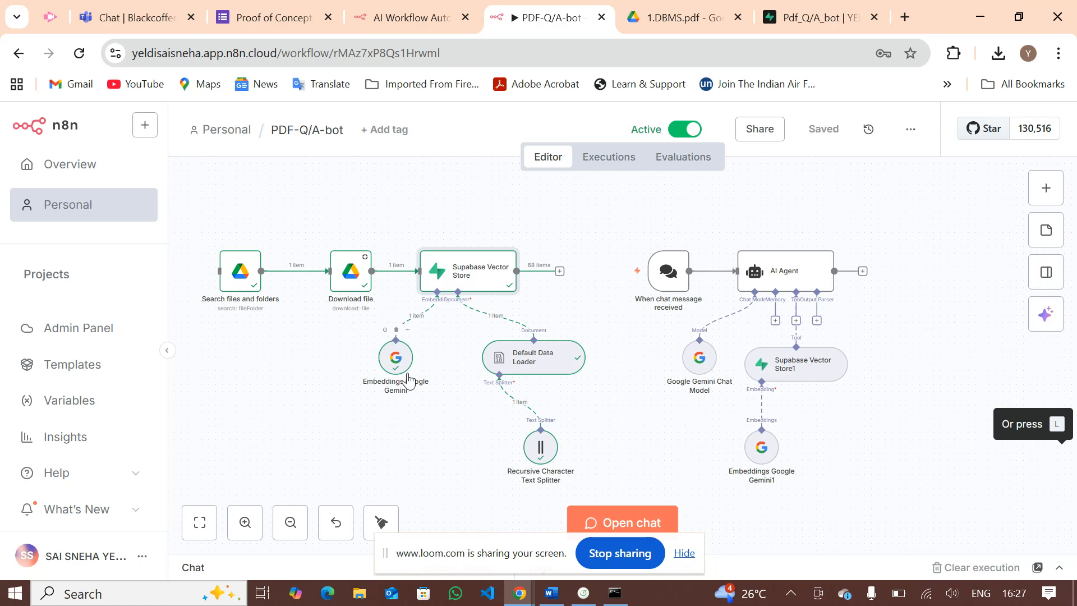
Step: Switch to Supabase to inspect the embedding value of the first documents row, and return to the n8n workflow
click(835, 8)
click(827, 254)
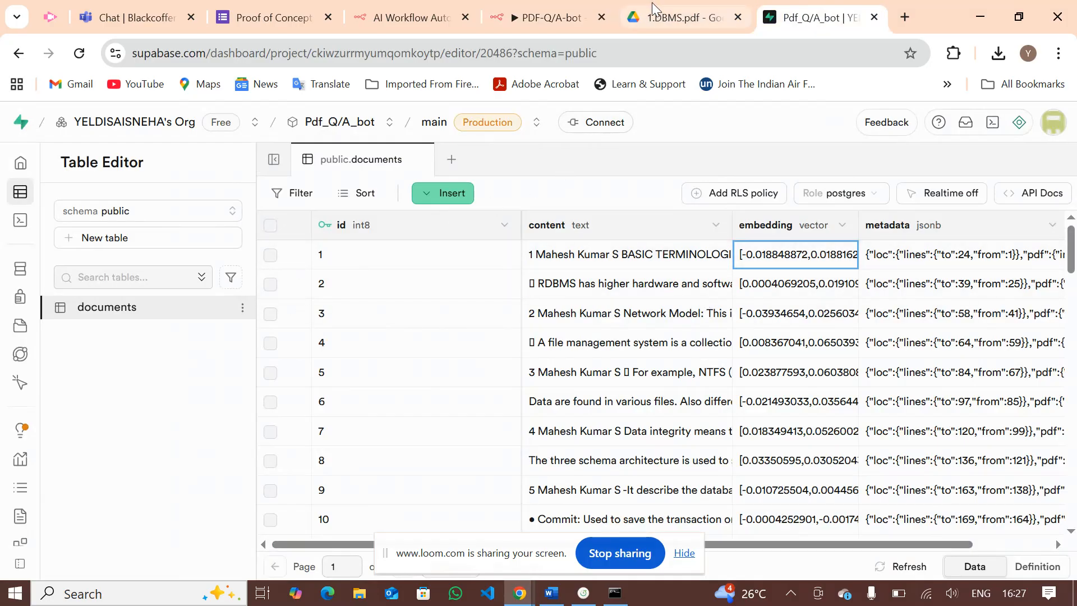
click(567, 2)
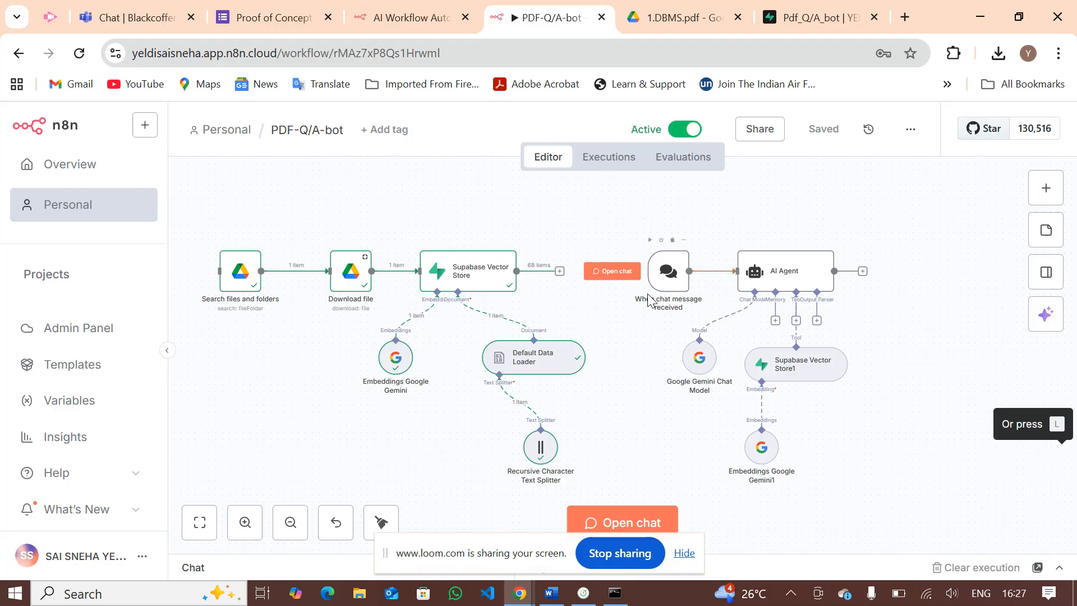
Step: Open the workflow chat, send "Hi" to the AI agent, and examine the reply and logs in a temporarily enlarged chat area
click(642, 522)
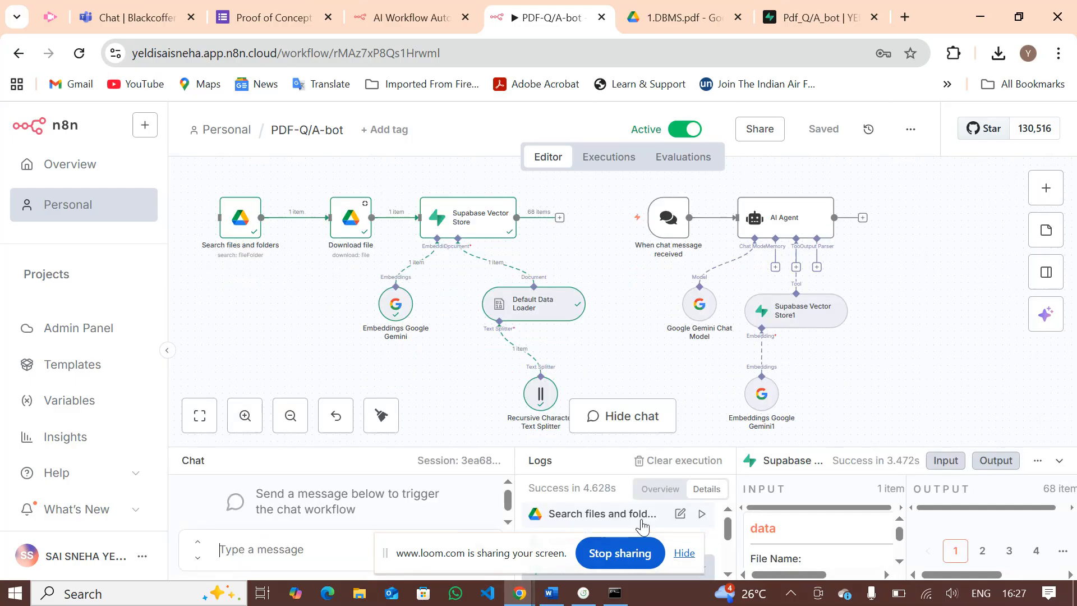
text(H)
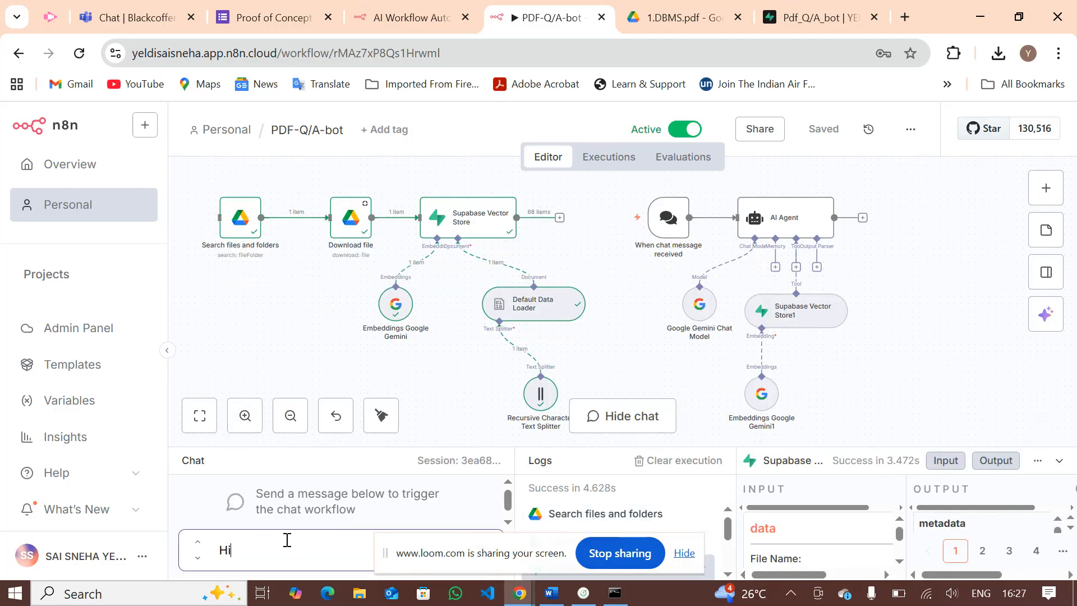
text(i)
key(Return)
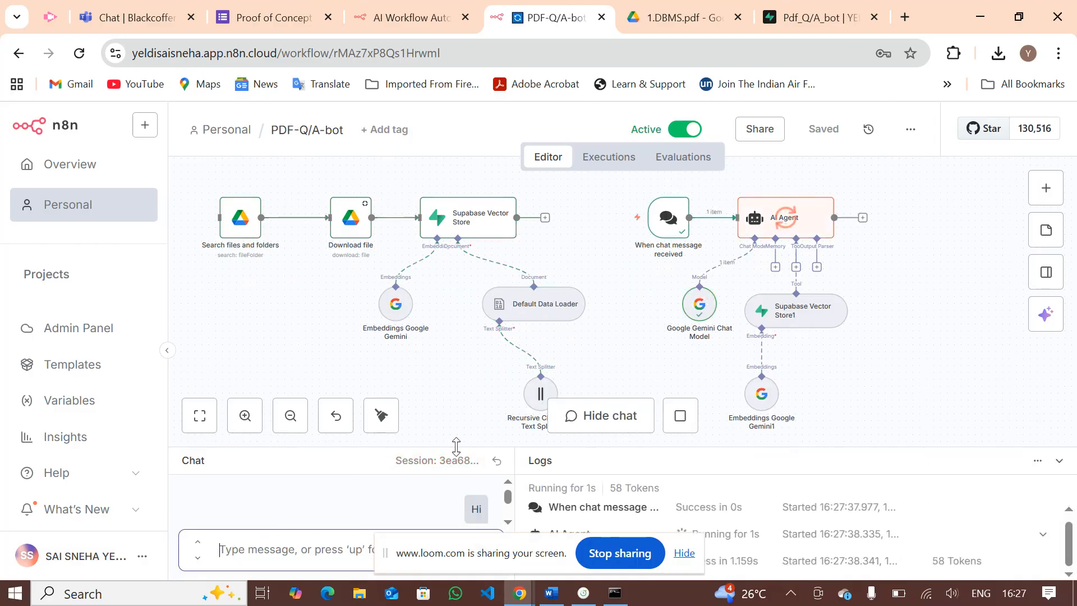
drag(456, 446, 519, 223)
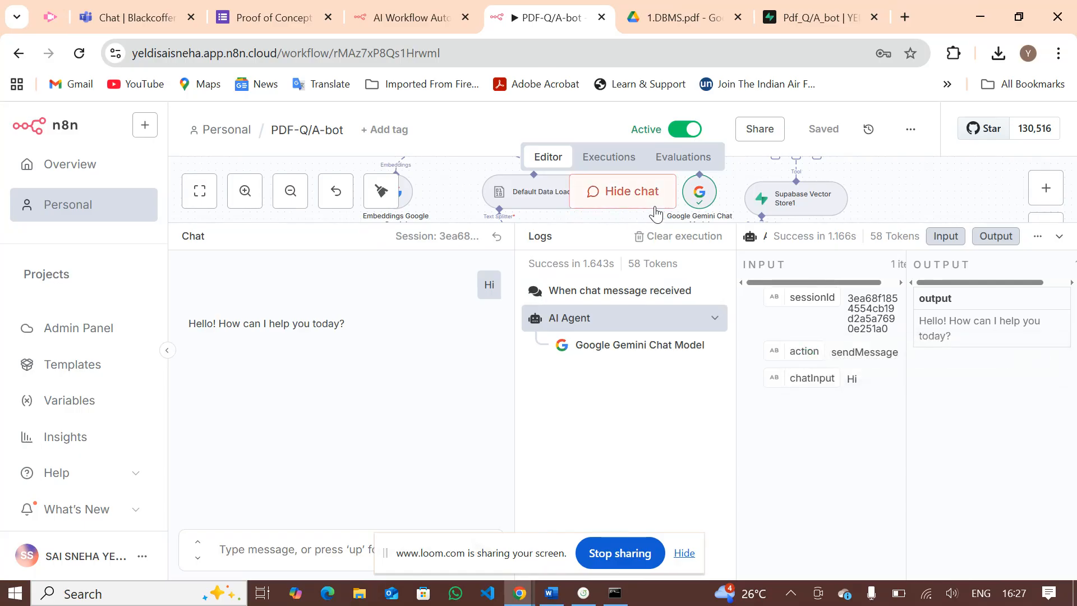
drag(794, 222, 858, 447)
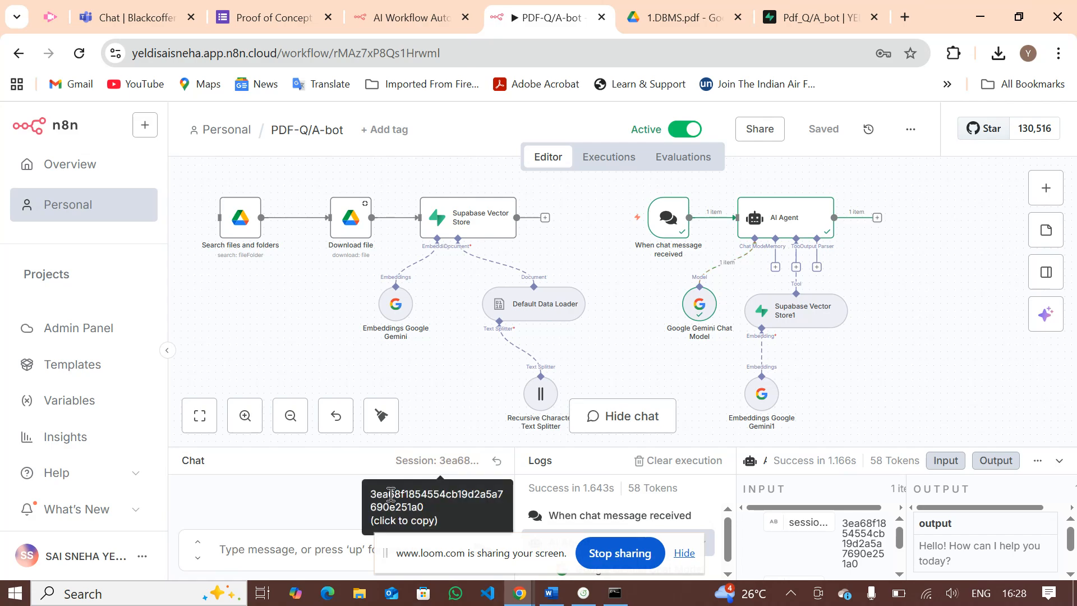
Step: Ask the AI agent "what is dbms" in the workflow chat
scroll(325, 500, down, 2)
click(307, 549)
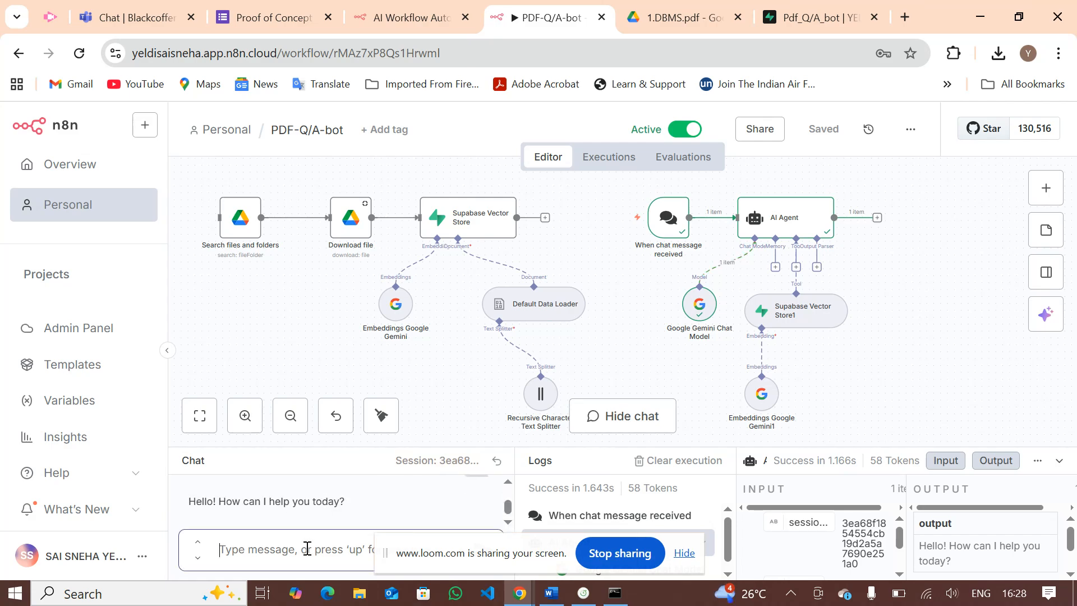
text(what is dbms)
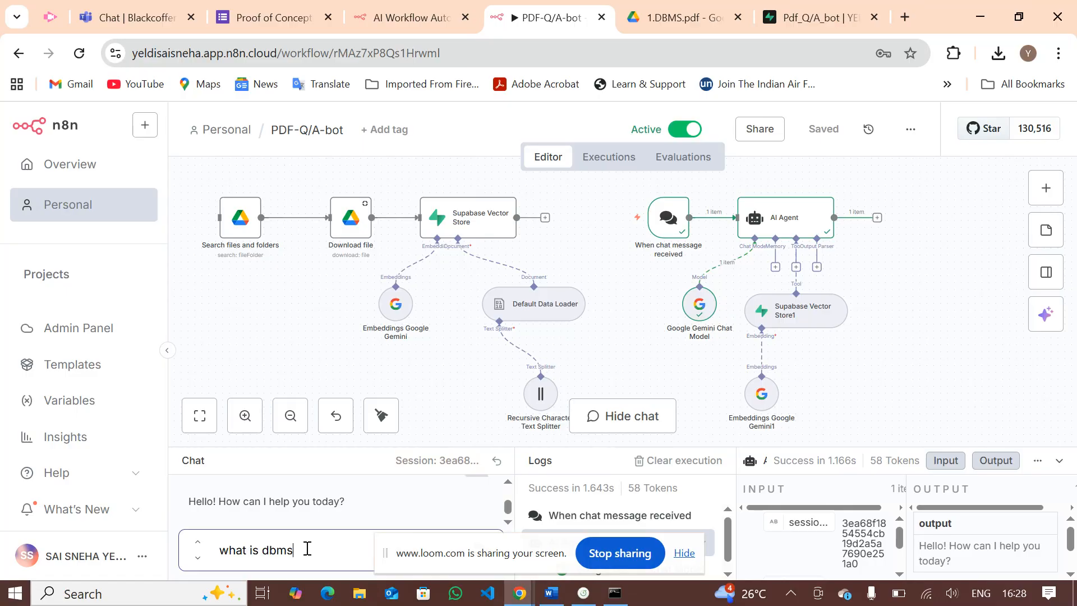
key(Return)
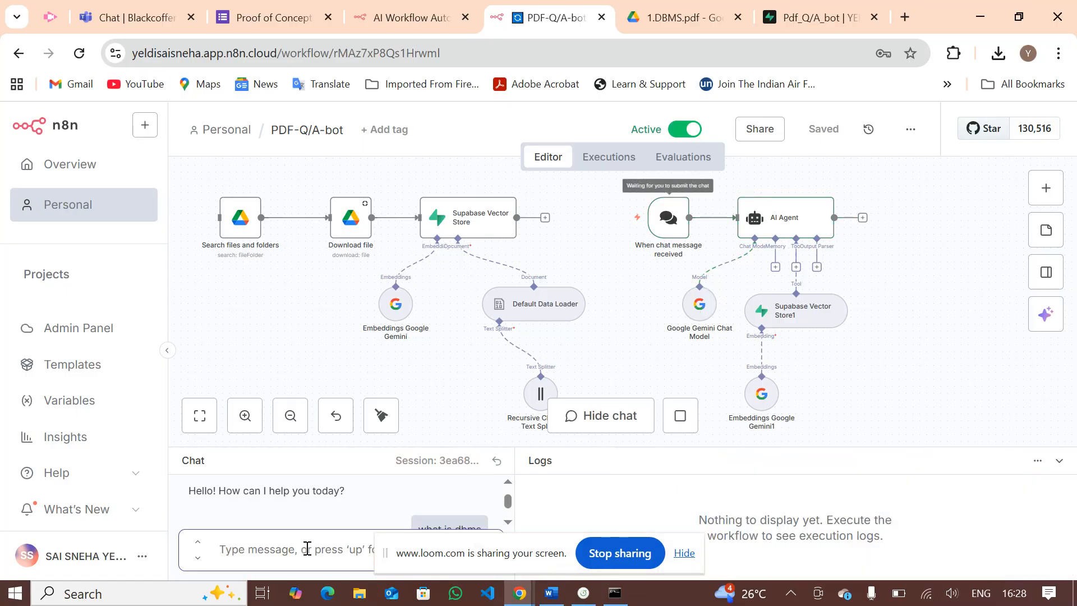
Step: Enlarge the chat and logs area to read the agent's DBMS answer, and shrink it again to show the workflow
drag(416, 451, 415, 279)
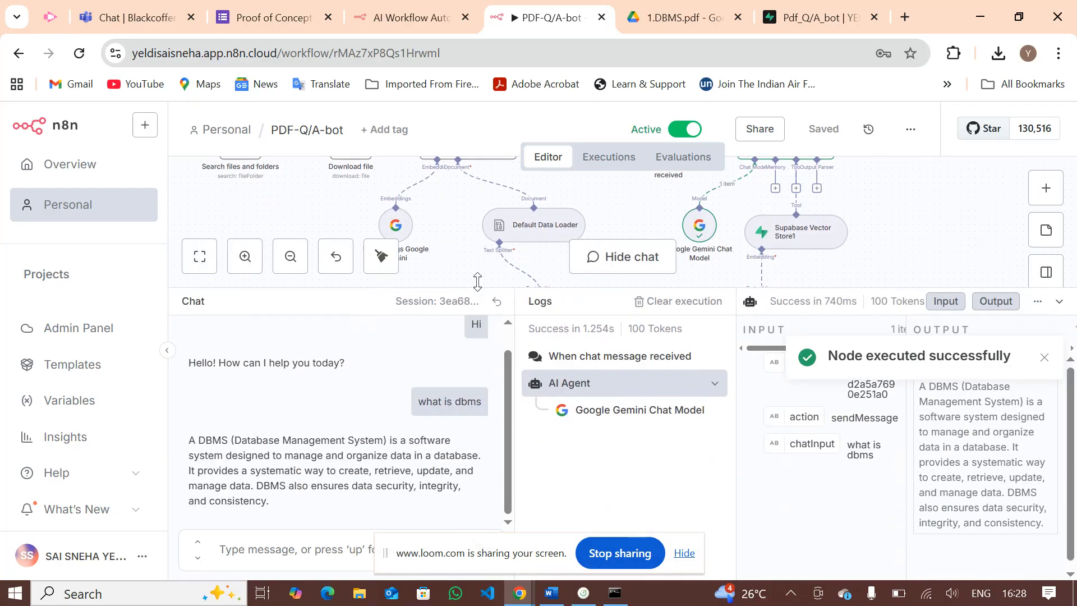
drag(194, 446, 270, 501)
click(271, 502)
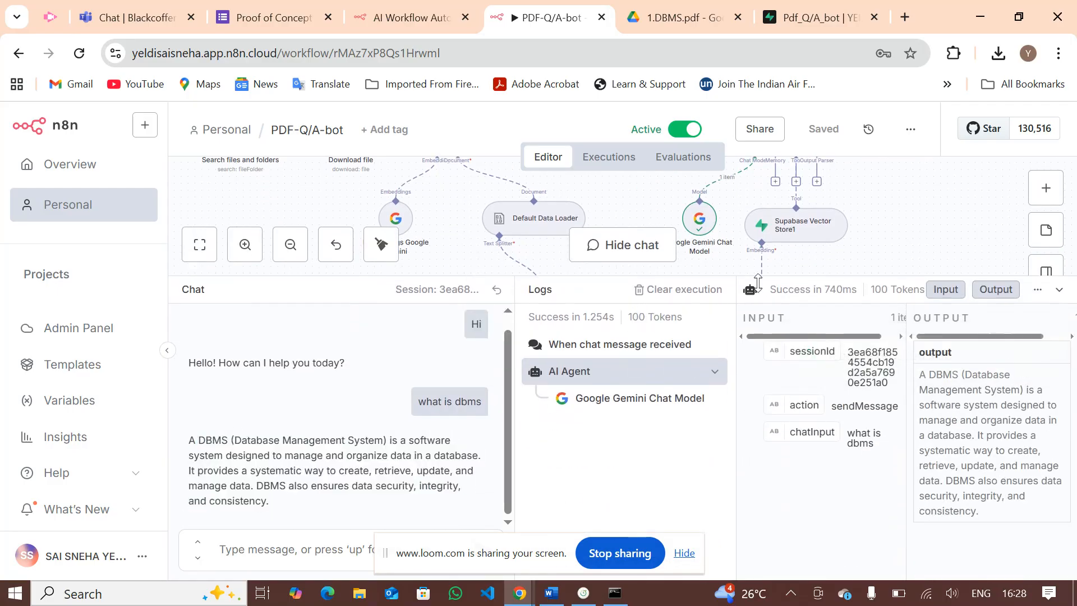
drag(763, 277, 802, 469)
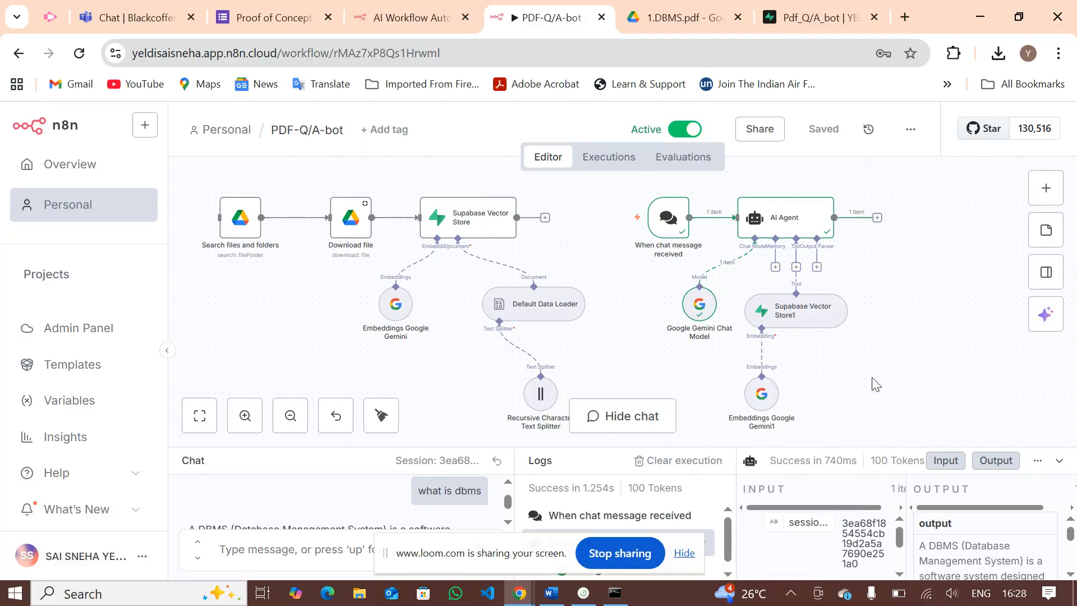
scroll(875, 383, up, 1)
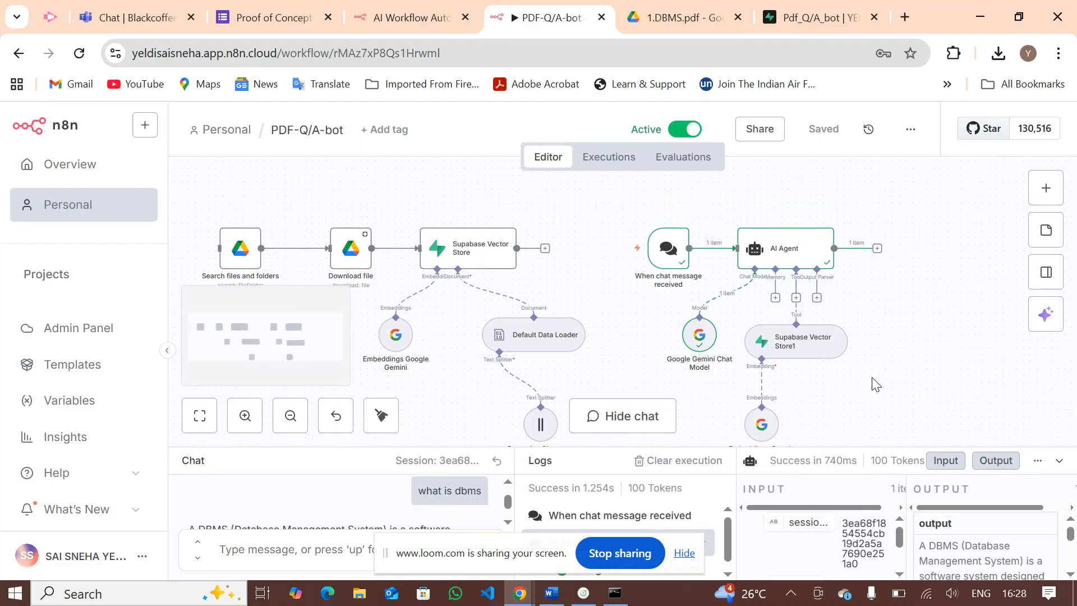